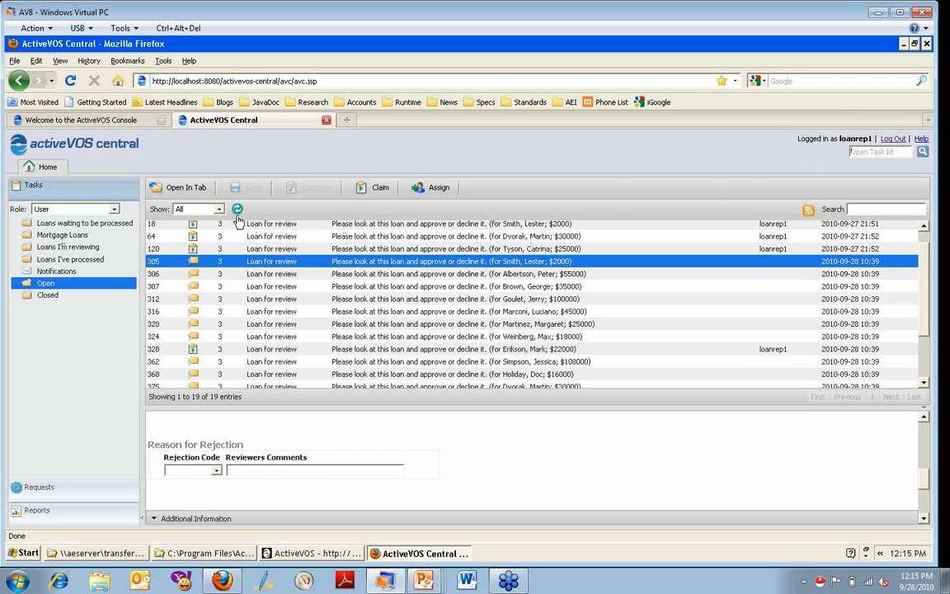
# Show the loans waiting to be processed and sort them successively by loan description, loan type, last name and creation date.
pyautogui.click(48, 224)
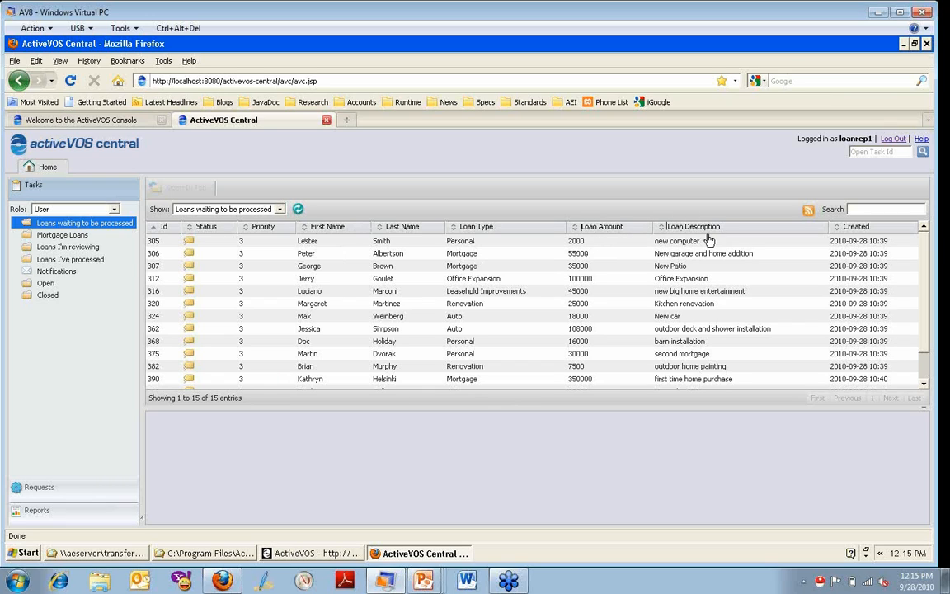
pyautogui.click(664, 226)
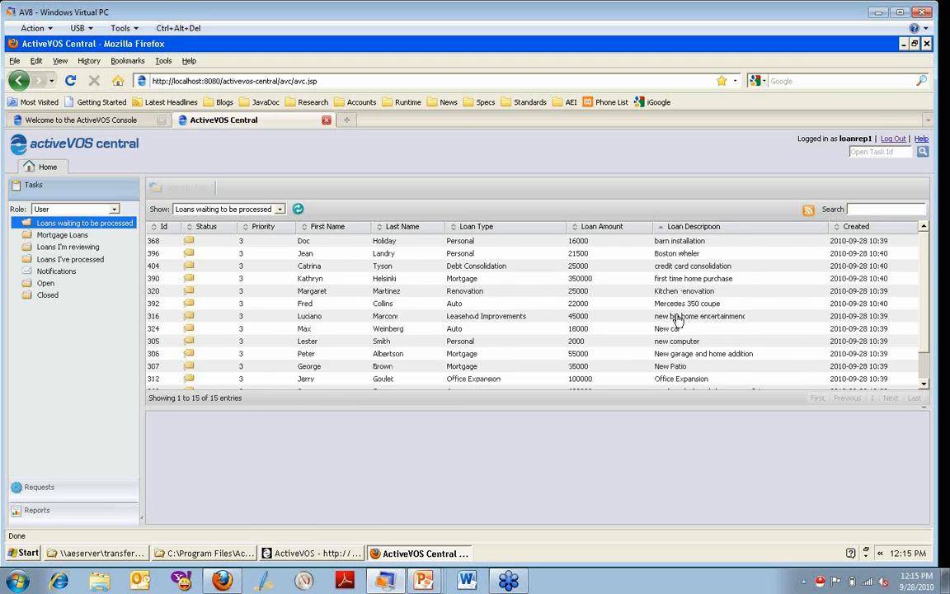
pyautogui.click(496, 229)
pyautogui.scroll(-1, 483, 308)
pyautogui.scroll(1, 484, 307)
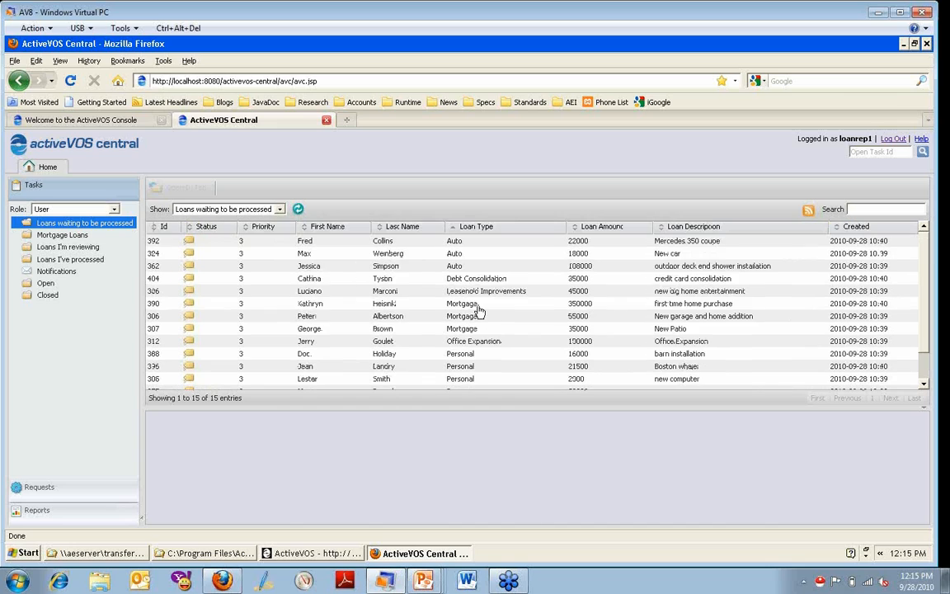
pyautogui.click(394, 226)
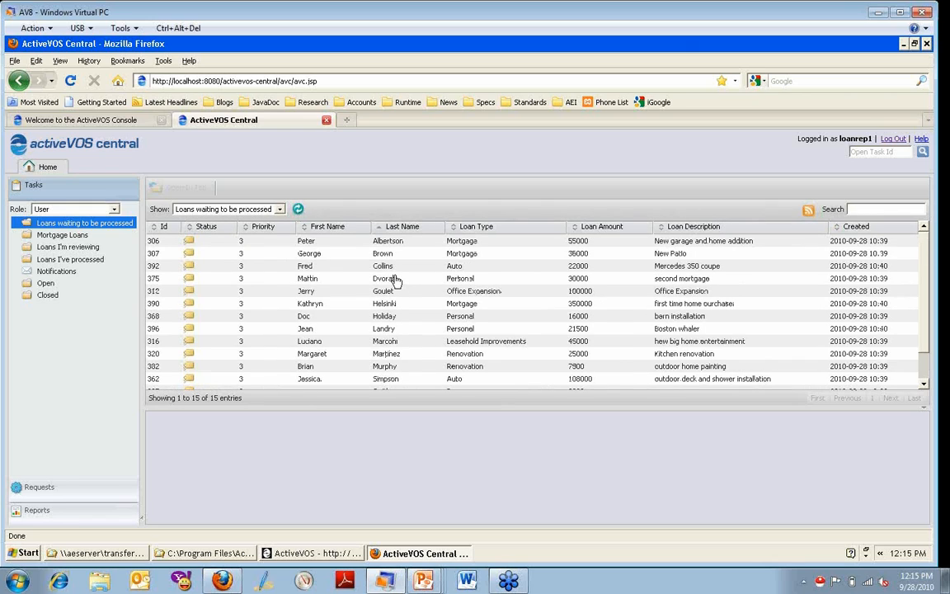
pyautogui.click(846, 227)
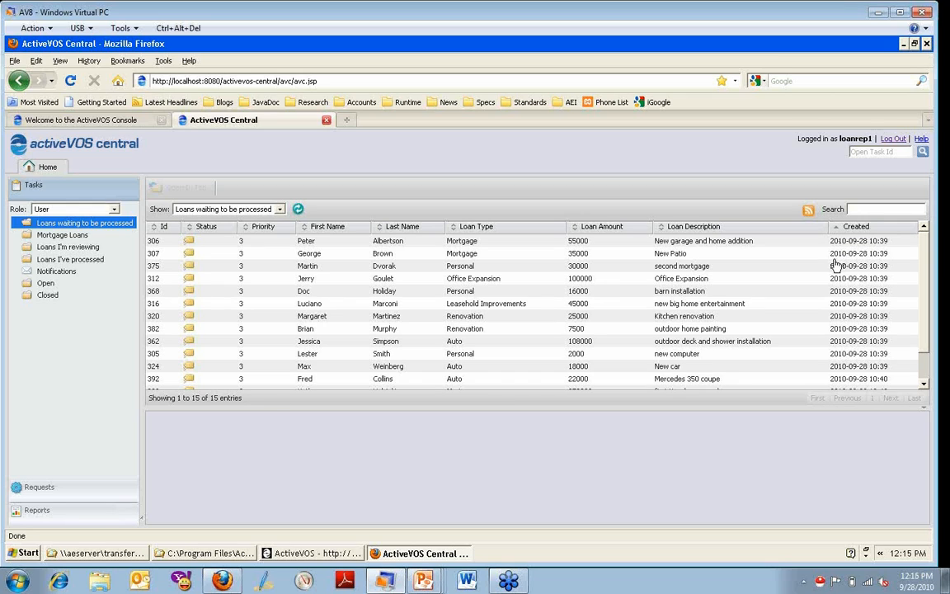
# Search the waiting loans for "Patio" and clear the search.
pyautogui.click(859, 210)
pyautogui.write('Patio')
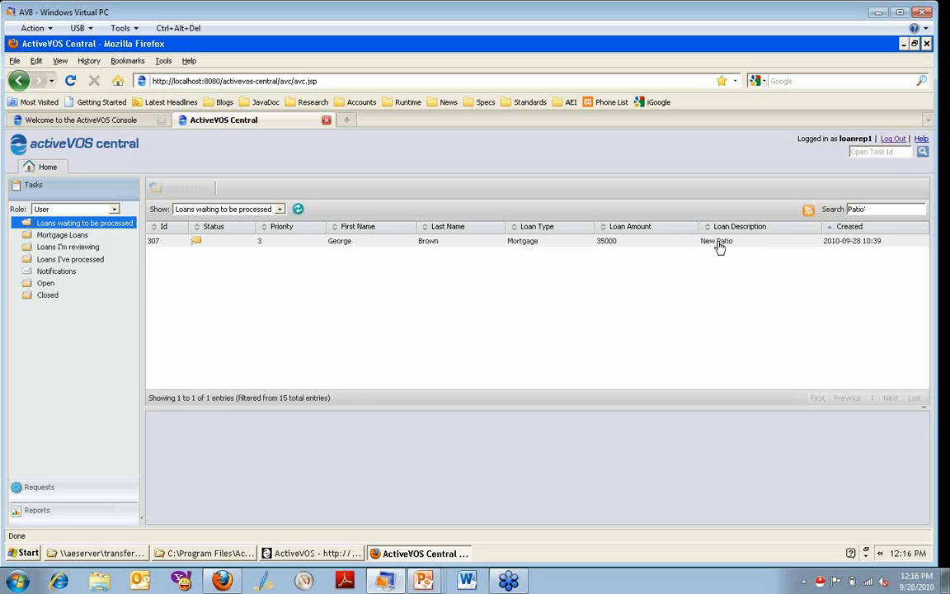
pyautogui.press('BackSpace')
pyautogui.press('BackSpace')
pyautogui.press('BackSpace')
pyautogui.press('BackSpace')
pyautogui.press('BackSpace')
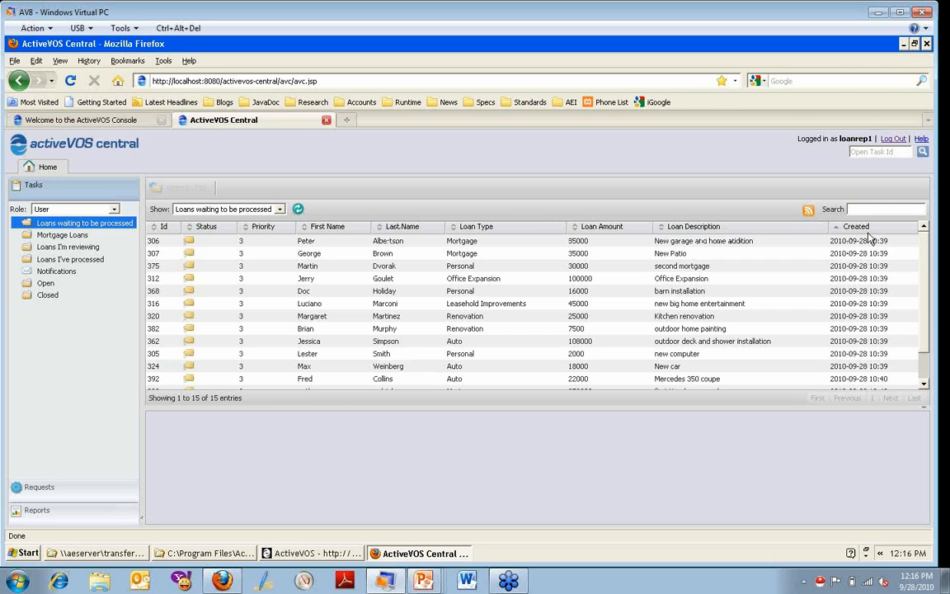
# Search the waiting loans for "Kitchen" and clear the search term.
pyautogui.write('Kitchen')
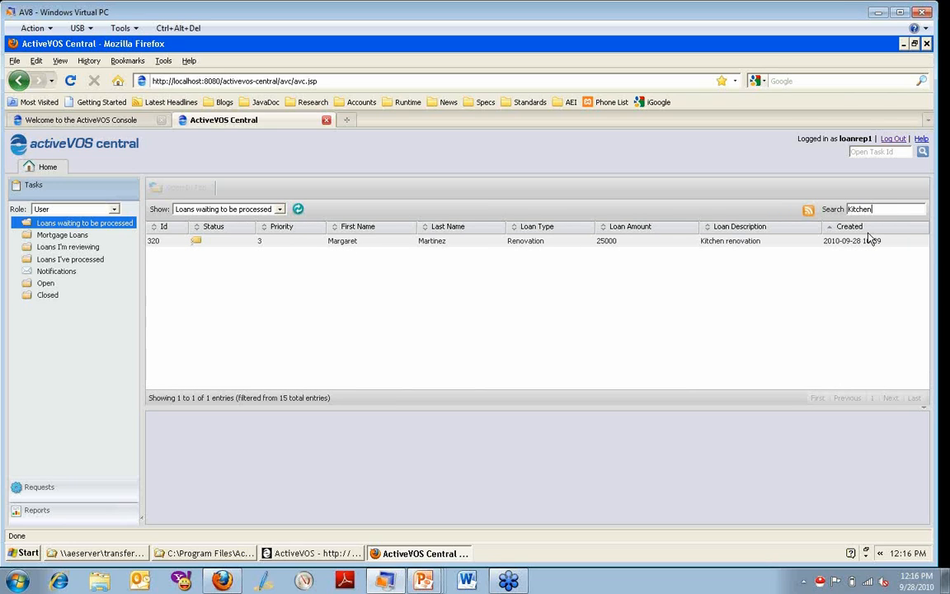
pyautogui.press('BackSpace')
pyautogui.press('BackSpace')
pyautogui.press('BackSpace')
pyautogui.press('BackSpace')
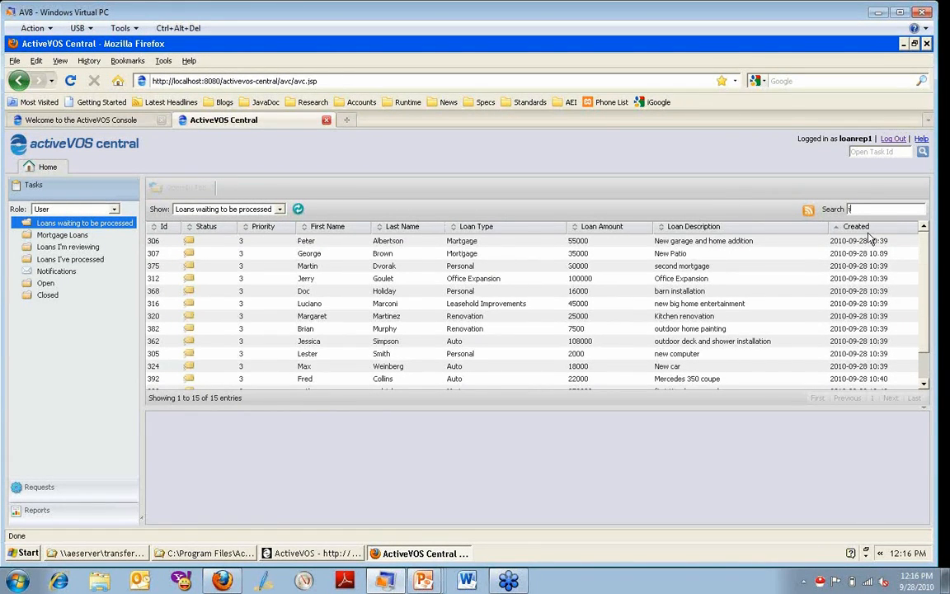
# Search the waiting loans by an applicant's first name and clear the search to restore the full list.
pyautogui.write('Jerry')
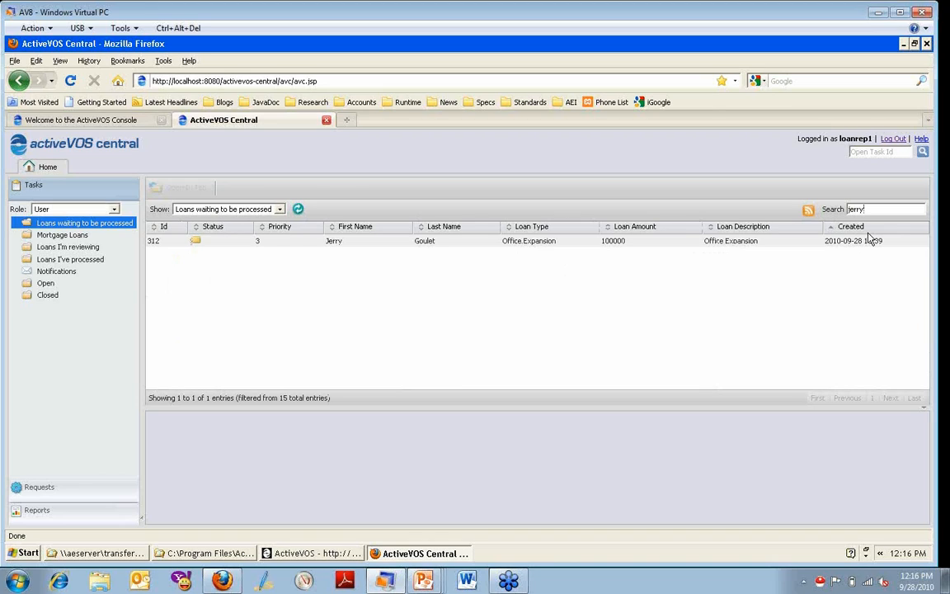
pyautogui.press('BackSpace')
pyautogui.press('BackSpace')
pyautogui.press('BackSpace')
pyautogui.press('BackSpace')
pyautogui.press('BackSpace')
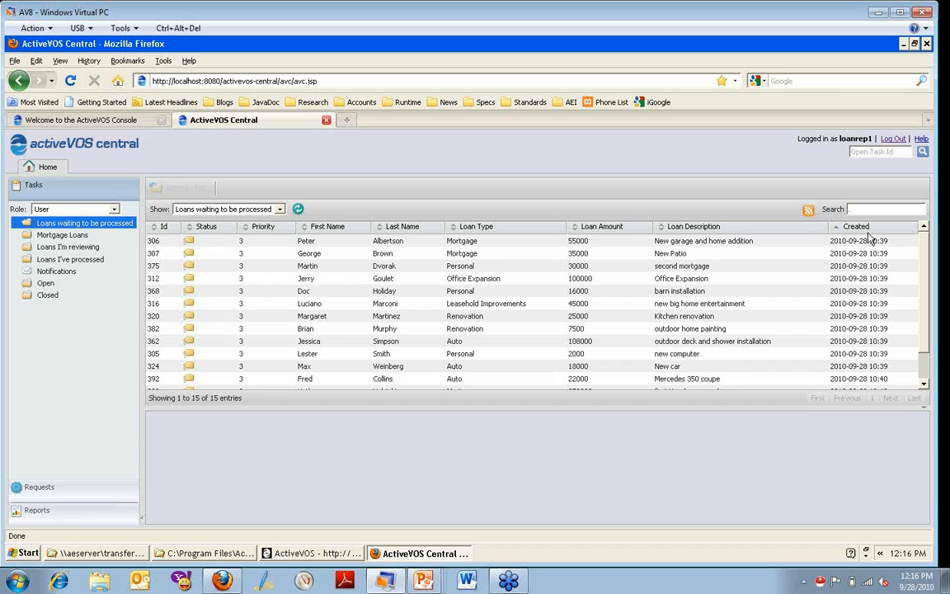
pyautogui.hotkey('alt', 'Tab')
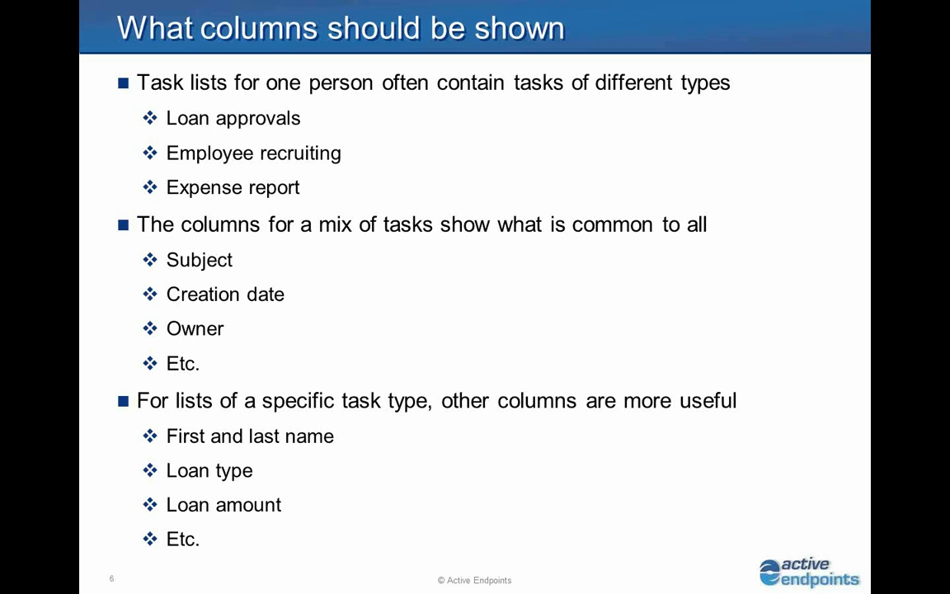
pyautogui.press('Right')
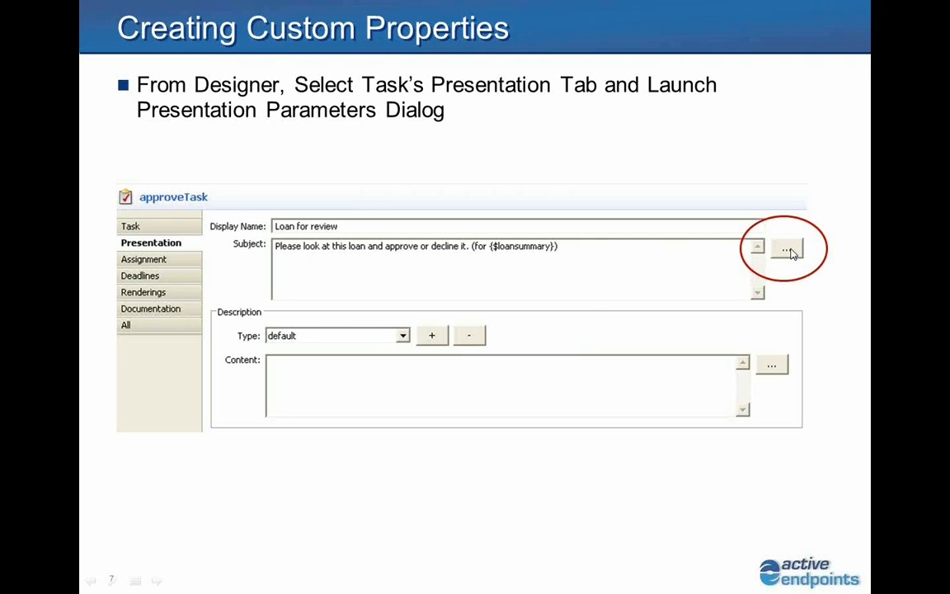
pyautogui.hotkey('alt', 'Tab')
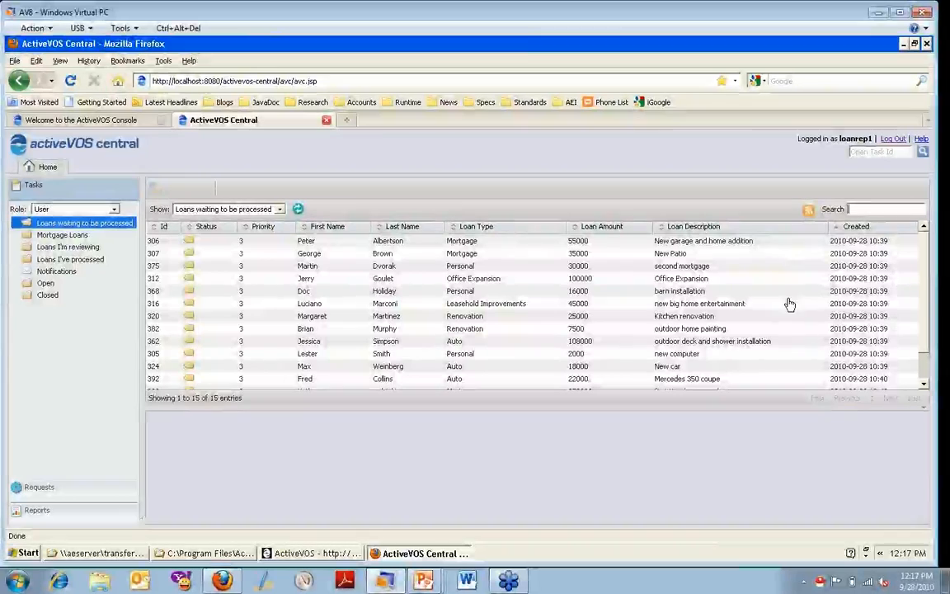
# Switch to ActiveVOS Designer and bring up the LoanProcess.bpel process diagram.
pyautogui.click(278, 557)
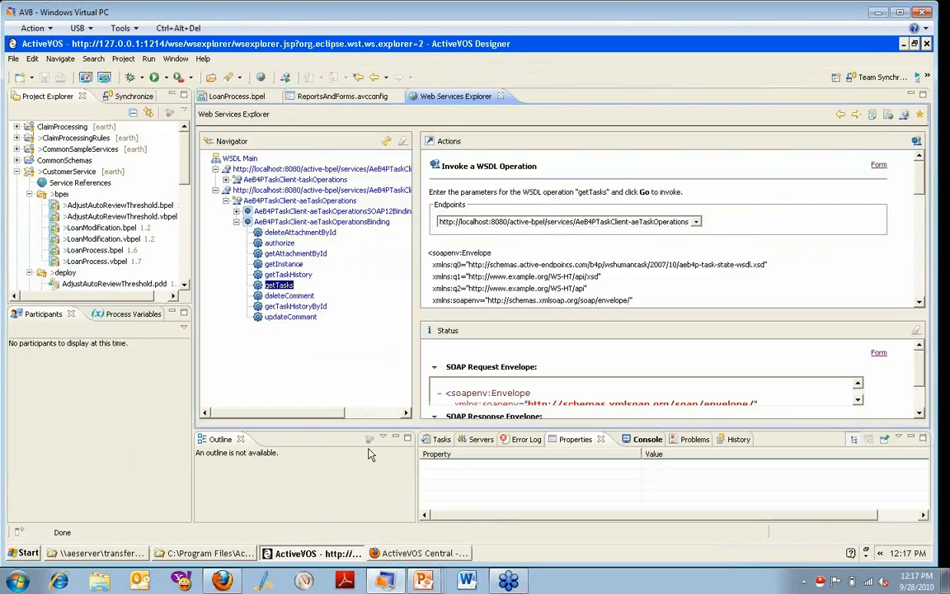
pyautogui.click(213, 96)
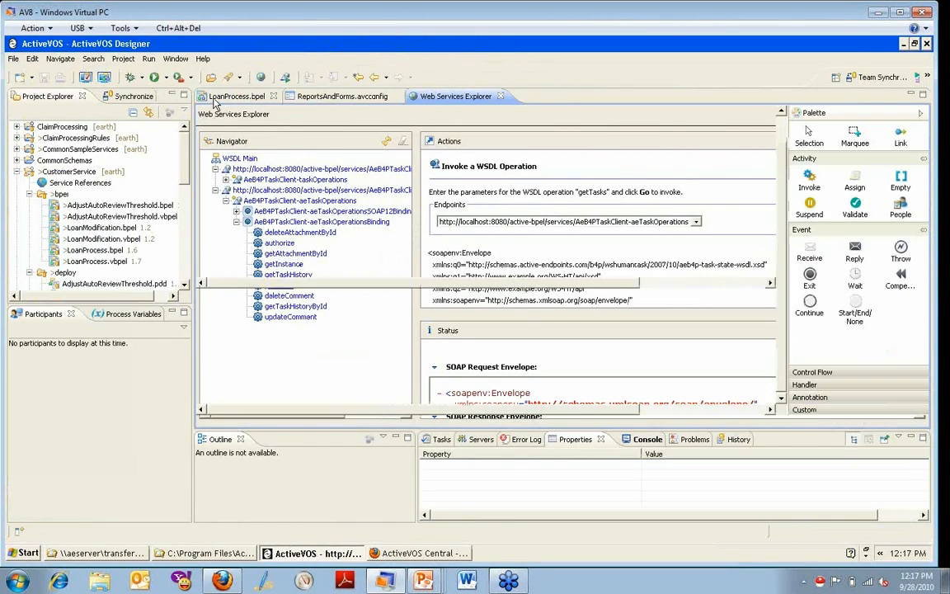
pyautogui.scroll(1, 248, 169)
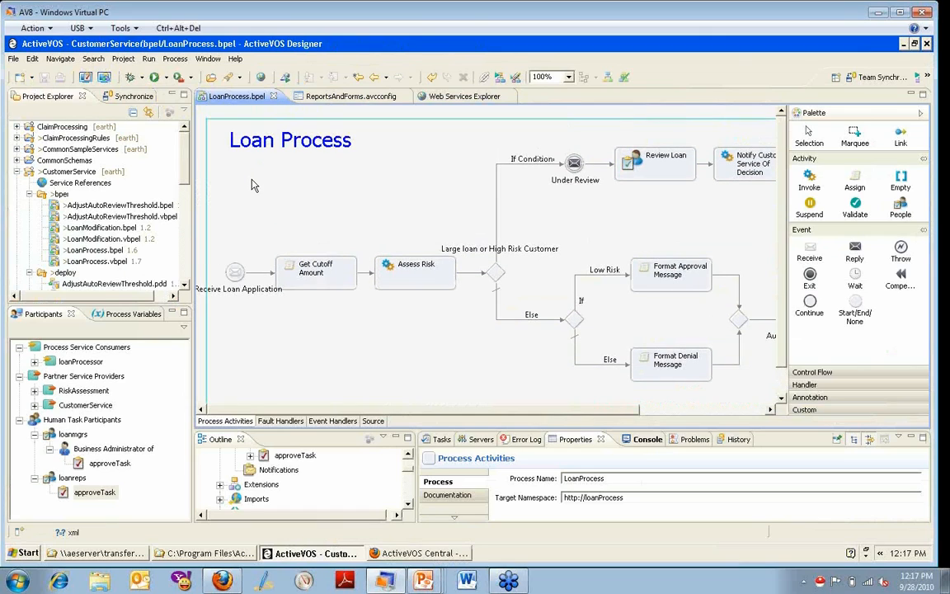
# Select the Review Loan activity, enlarge its properties area and open its approveTask definition.
pyautogui.click(661, 165)
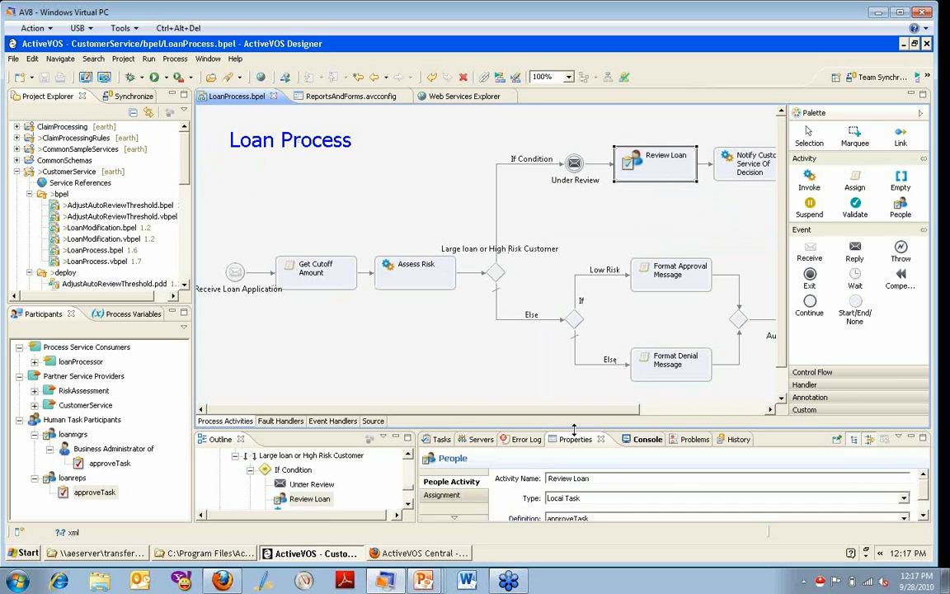
pyautogui.moveTo(575, 432); pyautogui.dragTo(578, 346)
pyautogui.click(519, 451)
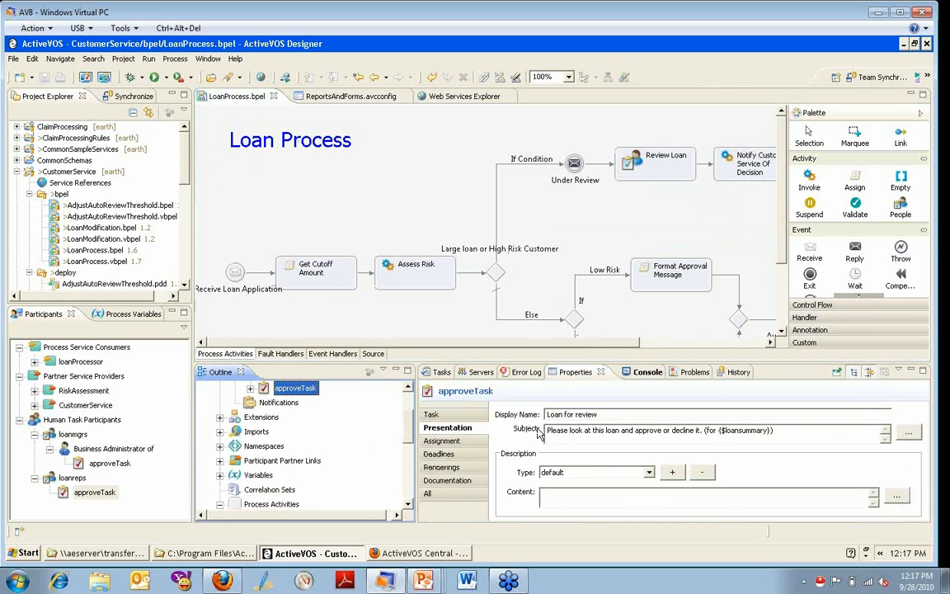
# Review the task, rendering and presentation settings of approveTask, including its subject text.
pyautogui.click(440, 416)
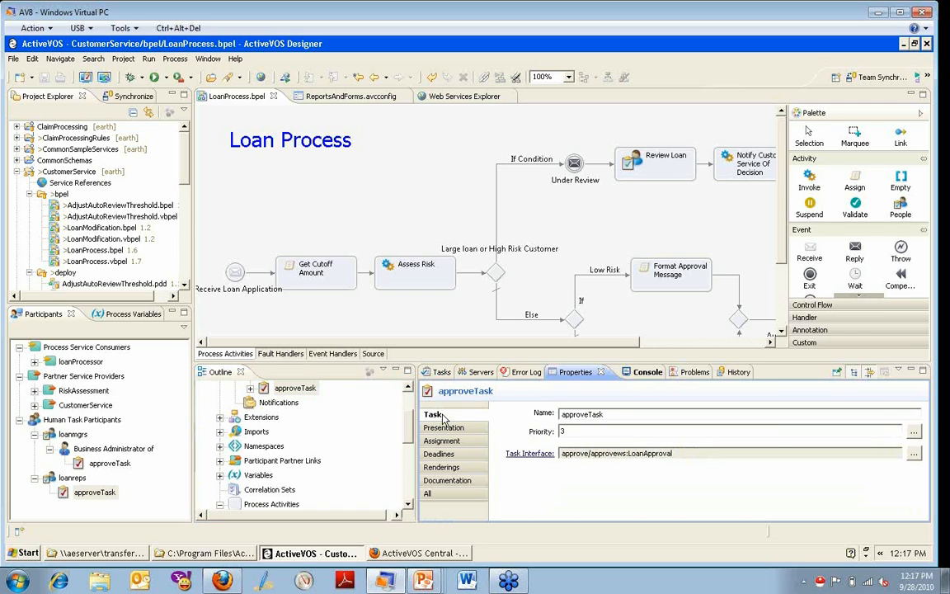
pyautogui.click(439, 467)
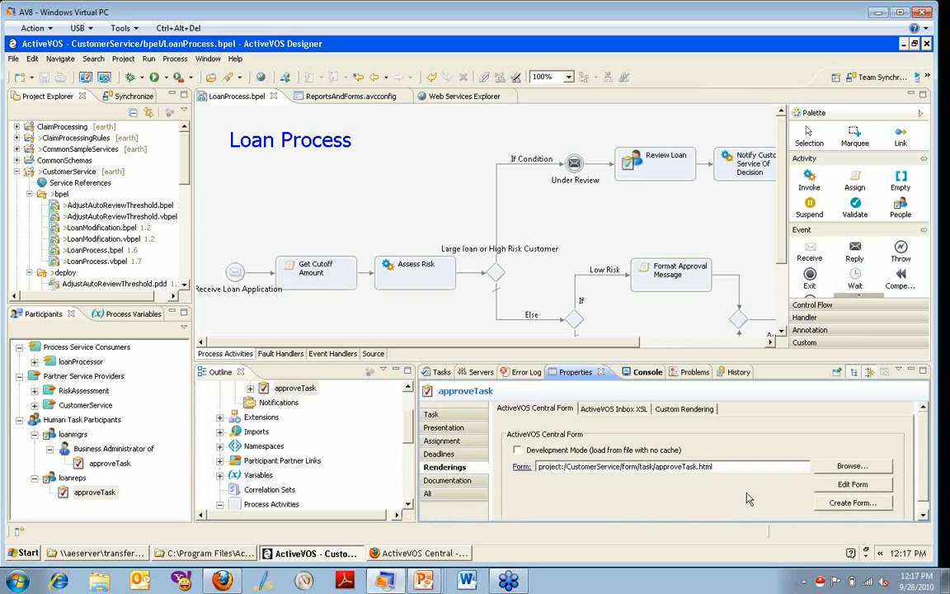
pyautogui.click(449, 428)
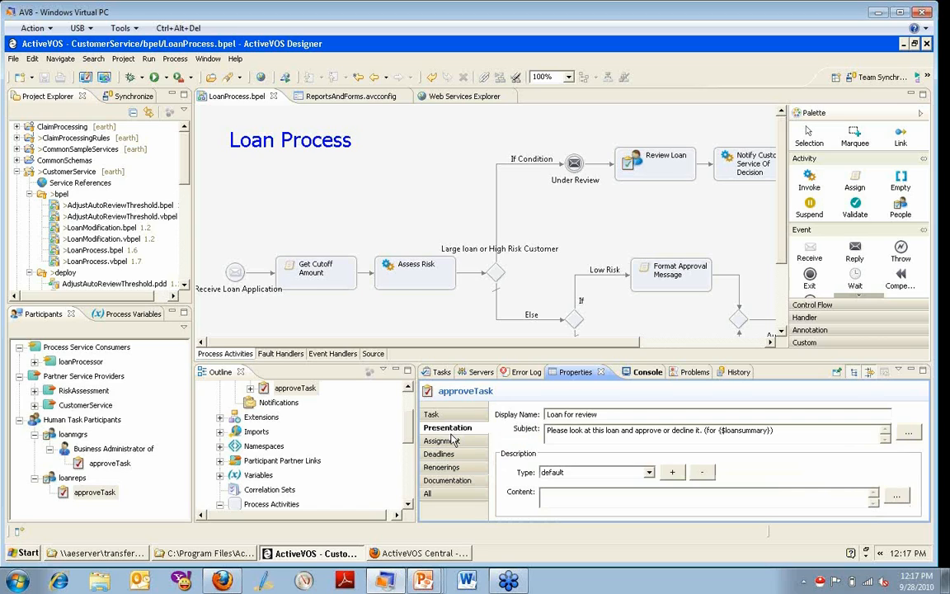
pyautogui.moveTo(545, 430); pyautogui.dragTo(778, 431)
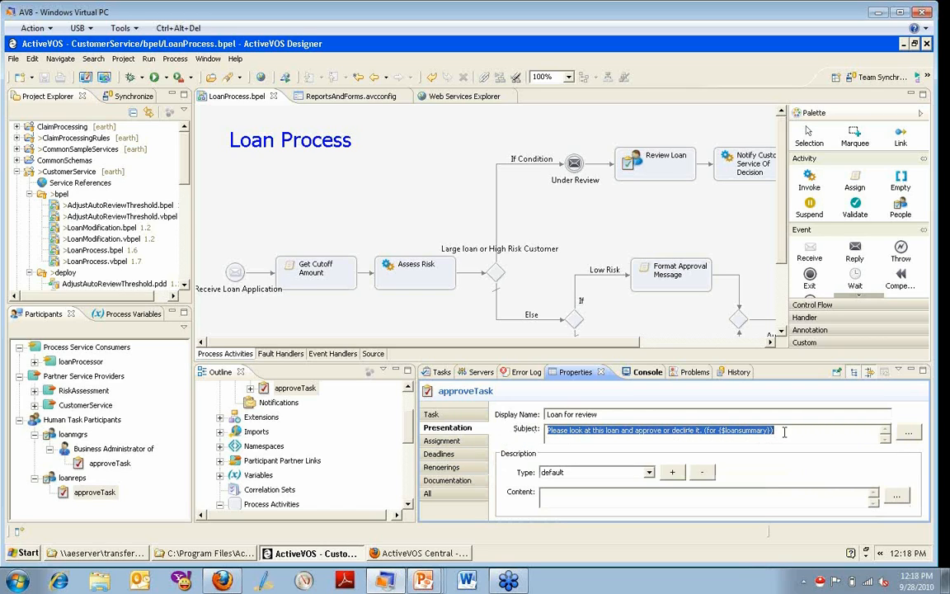
pyautogui.click(790, 435)
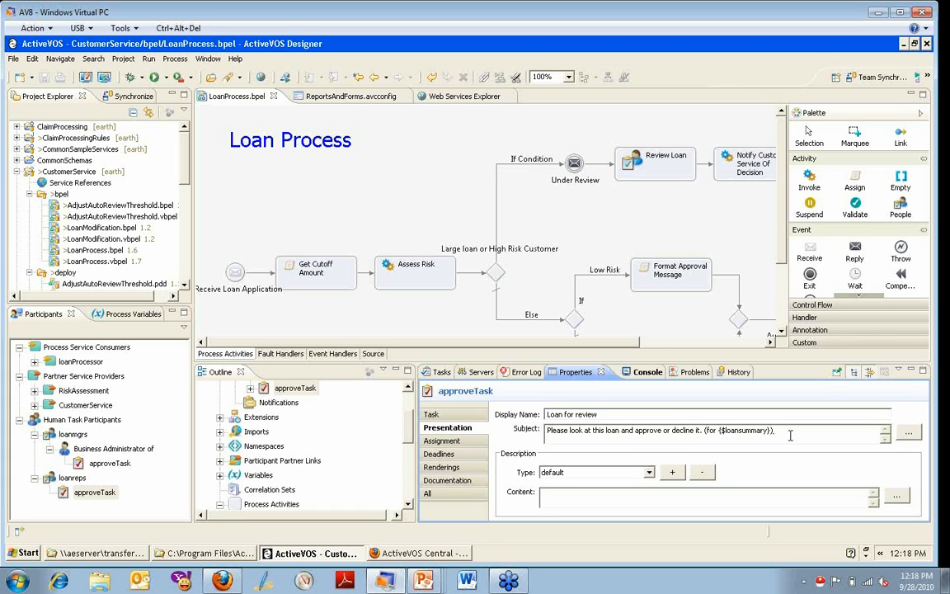
# Open the subject's presentation parameters, inspect the loansummary expression in the expression builder and cancel the builder.
pyautogui.click(908, 435)
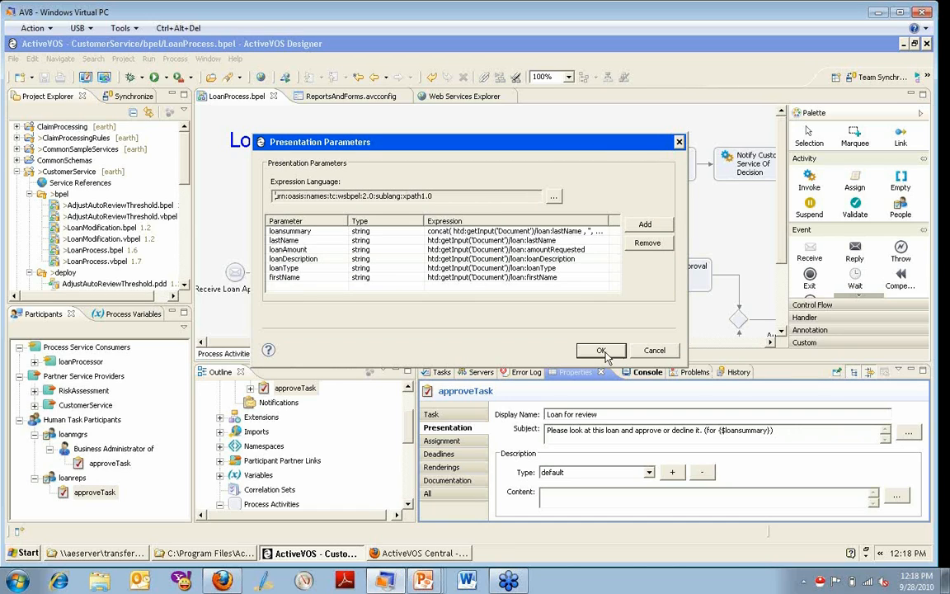
pyautogui.click(321, 232)
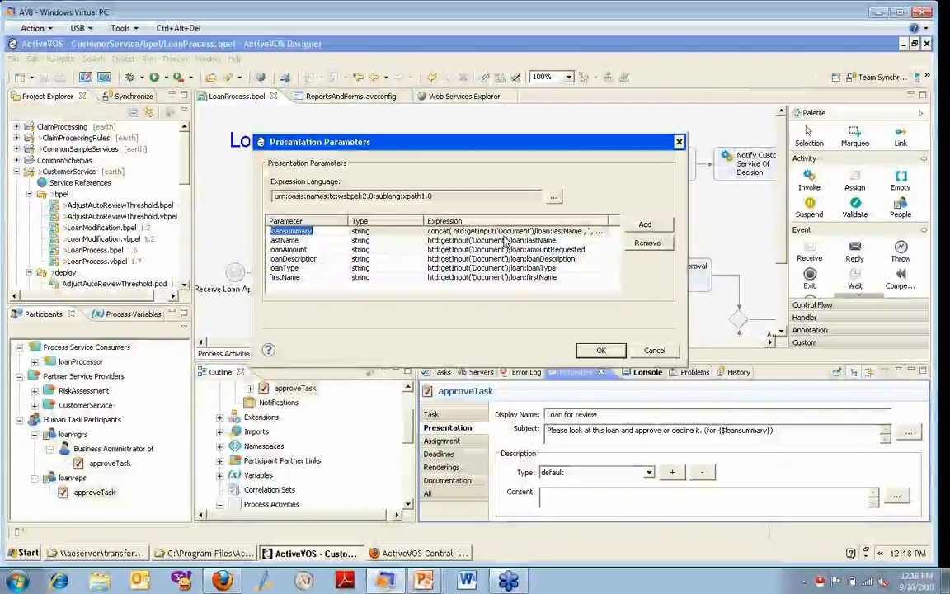
pyautogui.click(602, 232)
pyautogui.click(602, 232)
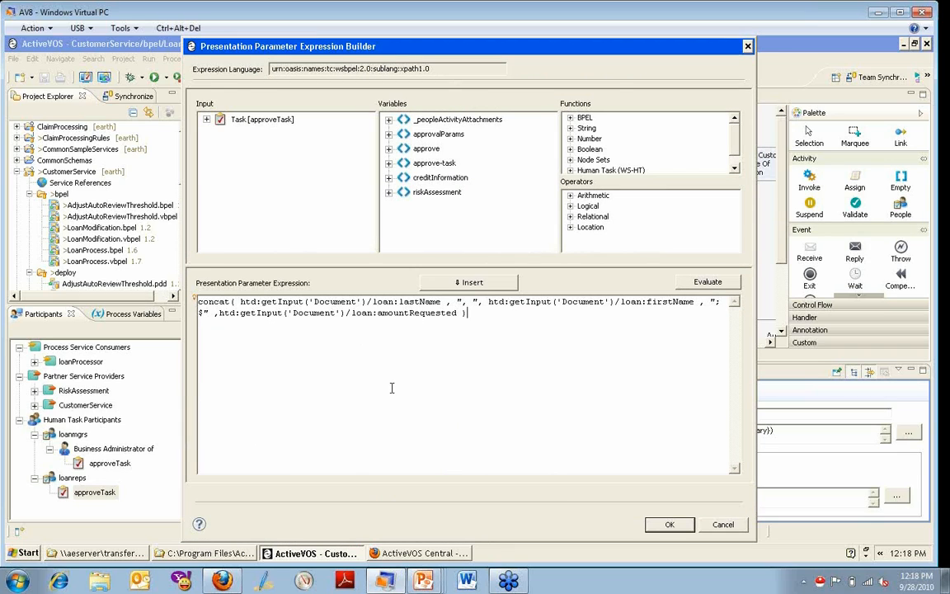
pyautogui.click(724, 525)
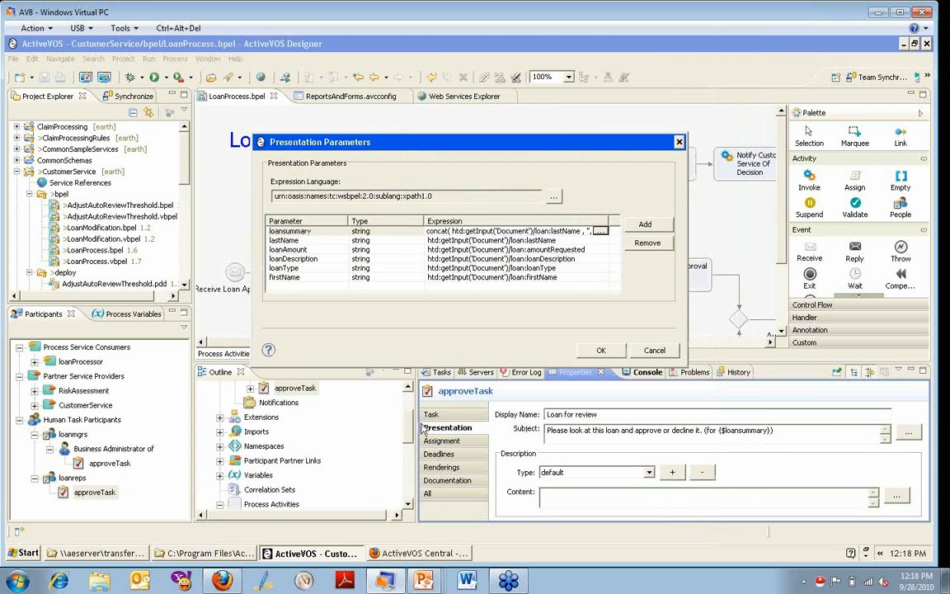
# Compare the open tasks' subjects in ActiveVOS Central with the presentation parameters in ActiveVOS Designer, and dismiss the parameters without changes.
pyautogui.click(417, 553)
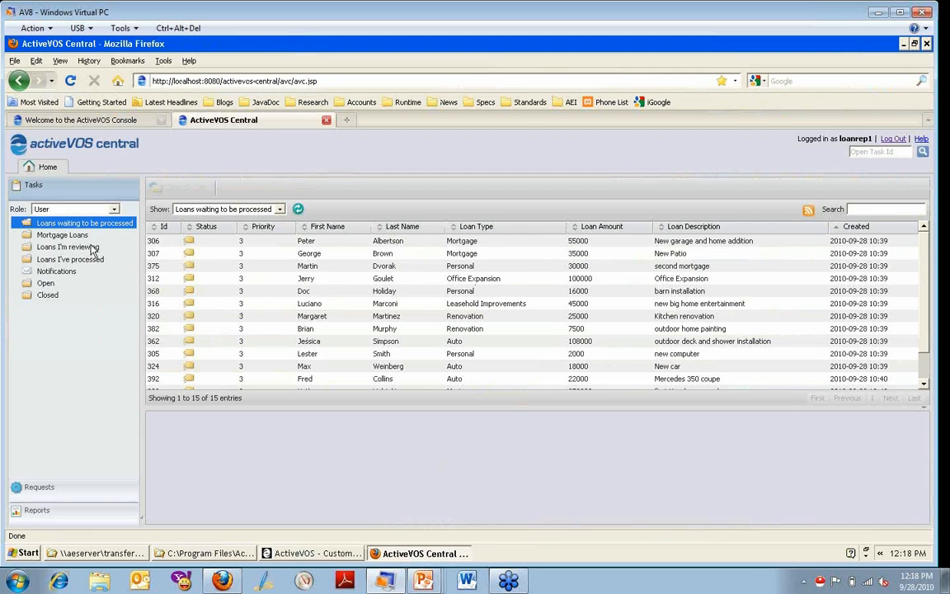
pyautogui.click(46, 282)
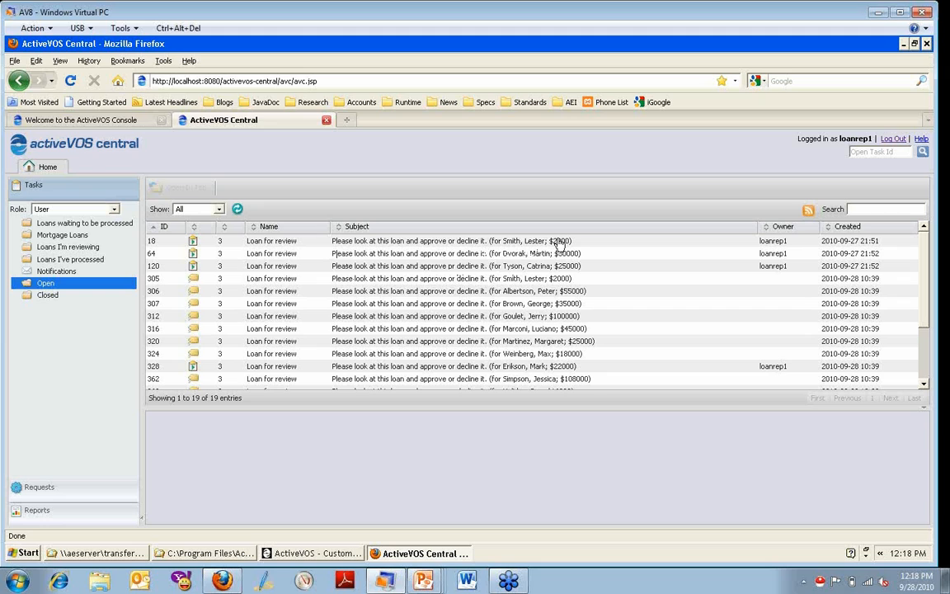
pyautogui.click(313, 554)
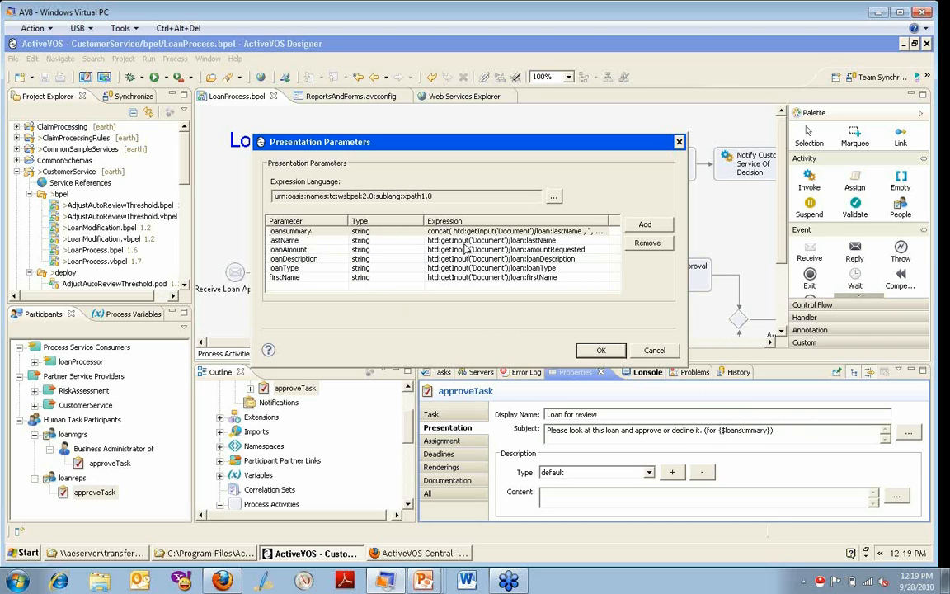
pyautogui.click(654, 351)
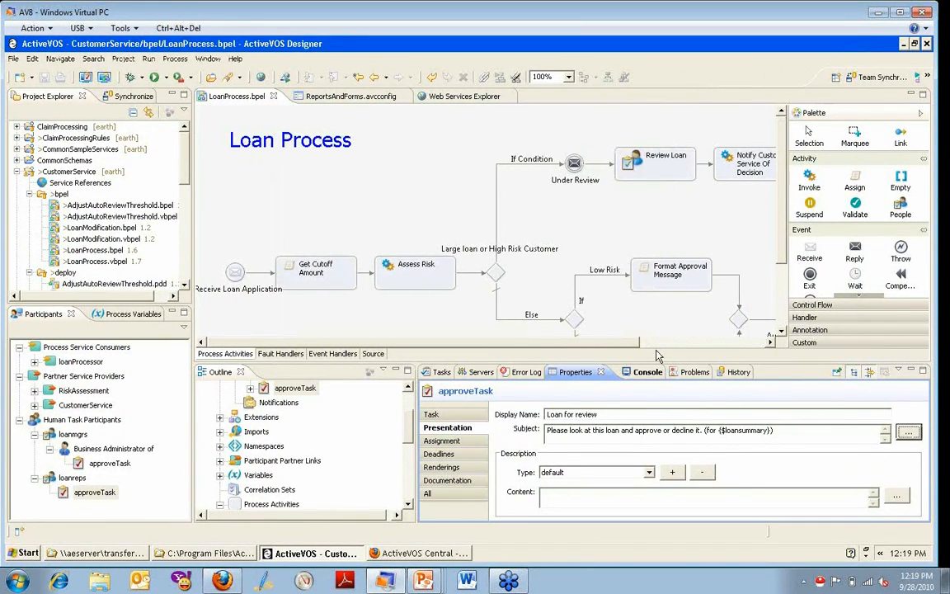
# Show the Web Services Explorer with more room and examine the getTasks request body with its requested custom properties.
pyautogui.click(462, 96)
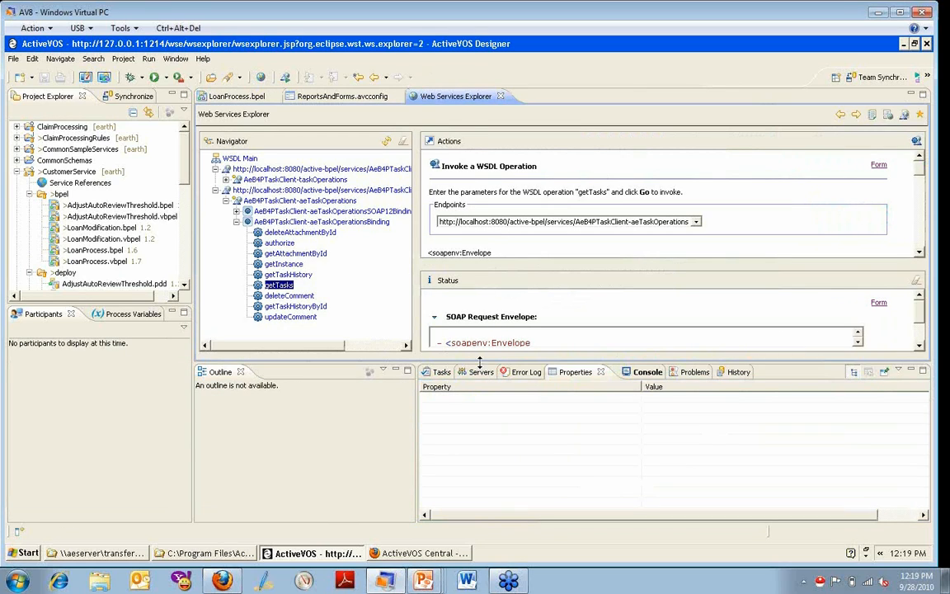
pyautogui.moveTo(481, 364); pyautogui.dragTo(484, 472)
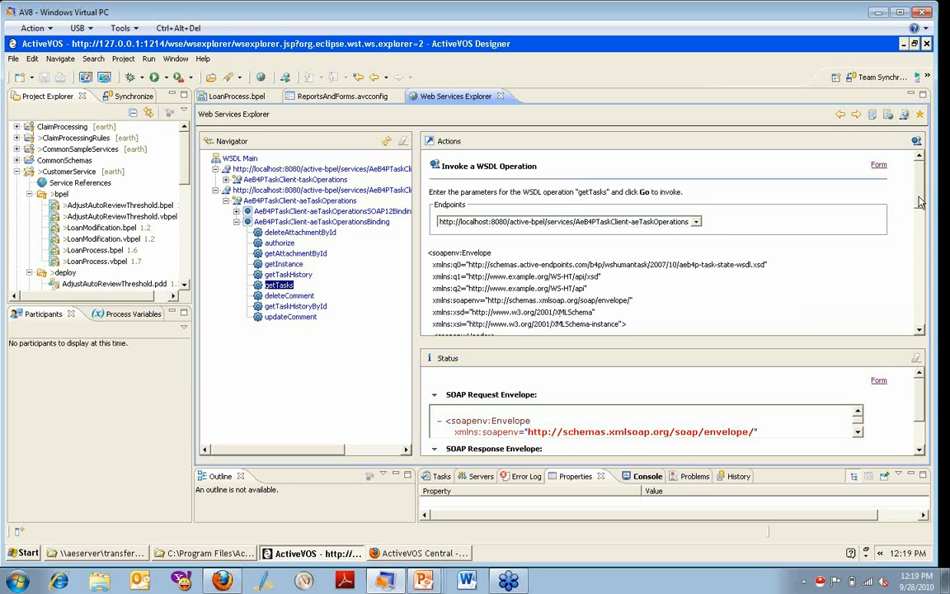
pyautogui.moveTo(921, 202); pyautogui.dragTo(923, 277)
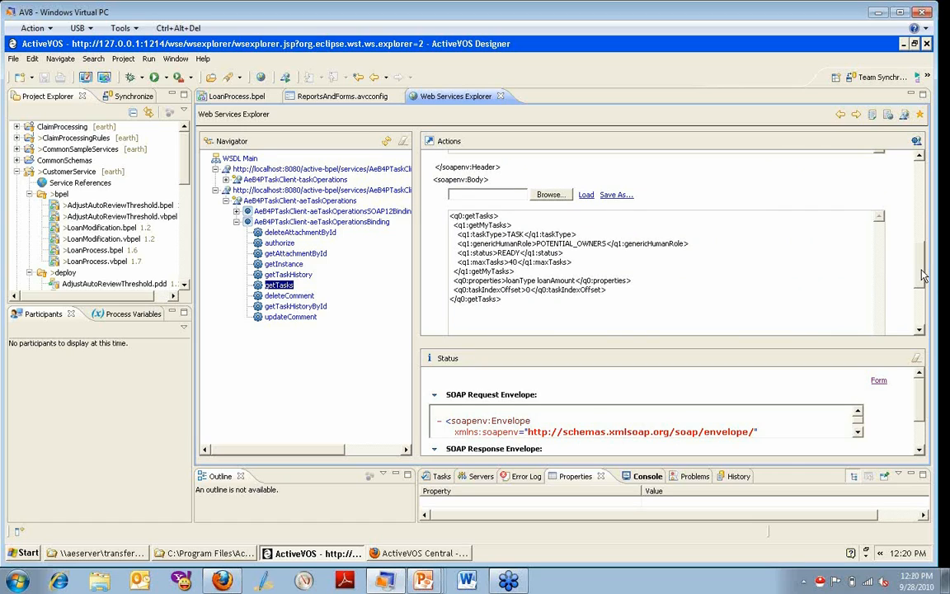
# Review the getTasks request's task type, human role, status, requested properties, maximum tasks and task index offset.
pyautogui.click(450, 217)
pyautogui.moveTo(508, 235); pyautogui.dragTo(524, 235)
pyautogui.moveTo(536, 243); pyautogui.dragTo(605, 244)
pyautogui.doubleClick(509, 253)
pyautogui.click(507, 283)
pyautogui.moveTo(510, 282); pyautogui.dragTo(545, 286)
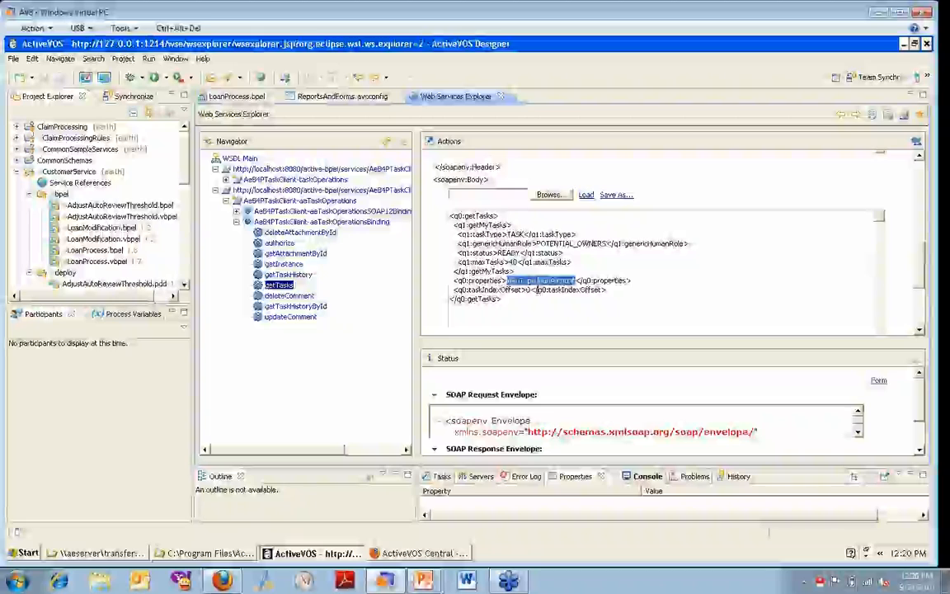
pyautogui.scroll(-3, 537, 289)
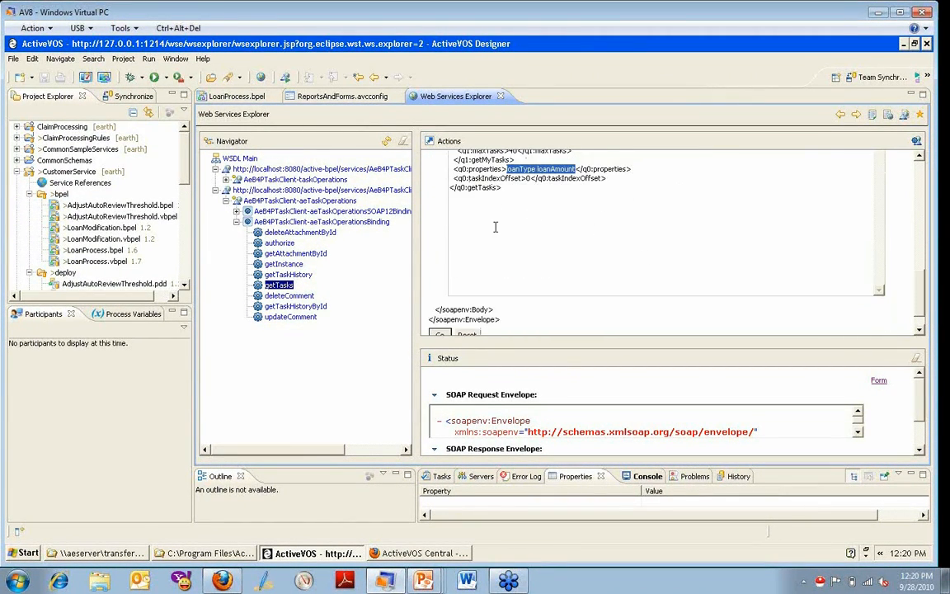
pyautogui.scroll(-1, 495, 227)
pyautogui.scroll(3, 535, 194)
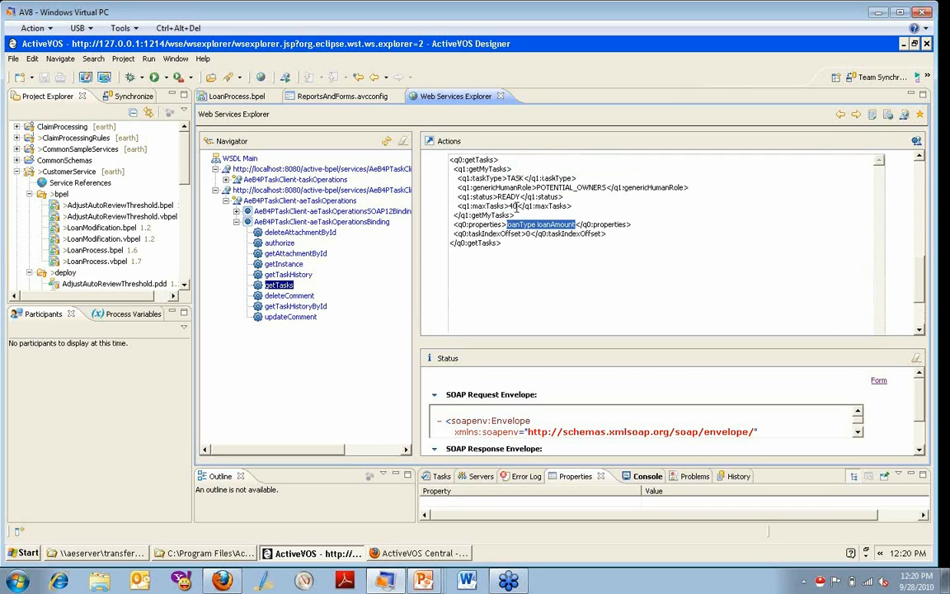
pyautogui.doubleClick(513, 207)
pyautogui.doubleClick(528, 234)
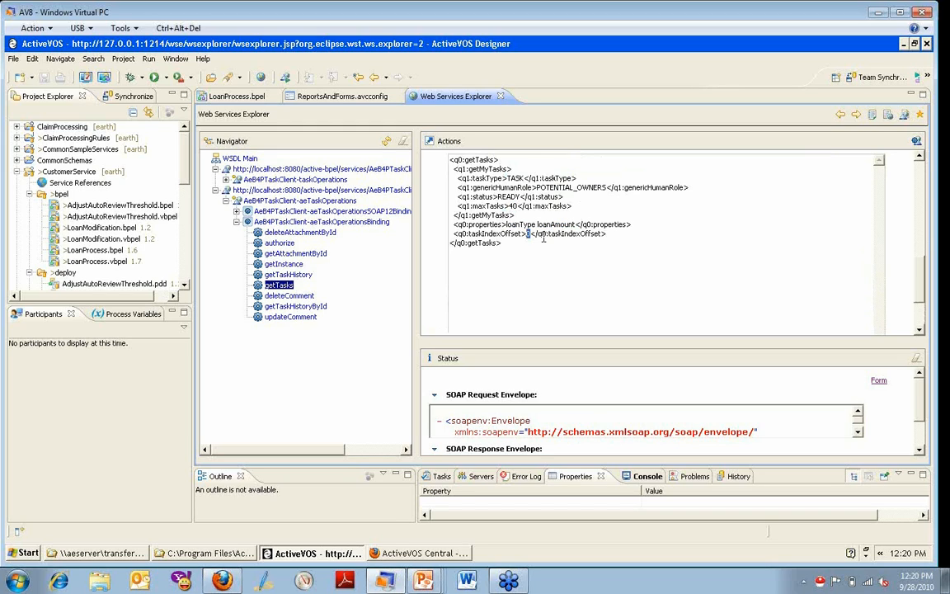
# Invoke getTasks, maximize the Web Services Explorer and enlarge the area that shows the SOAP request and response.
pyautogui.scroll(-2, 549, 247)
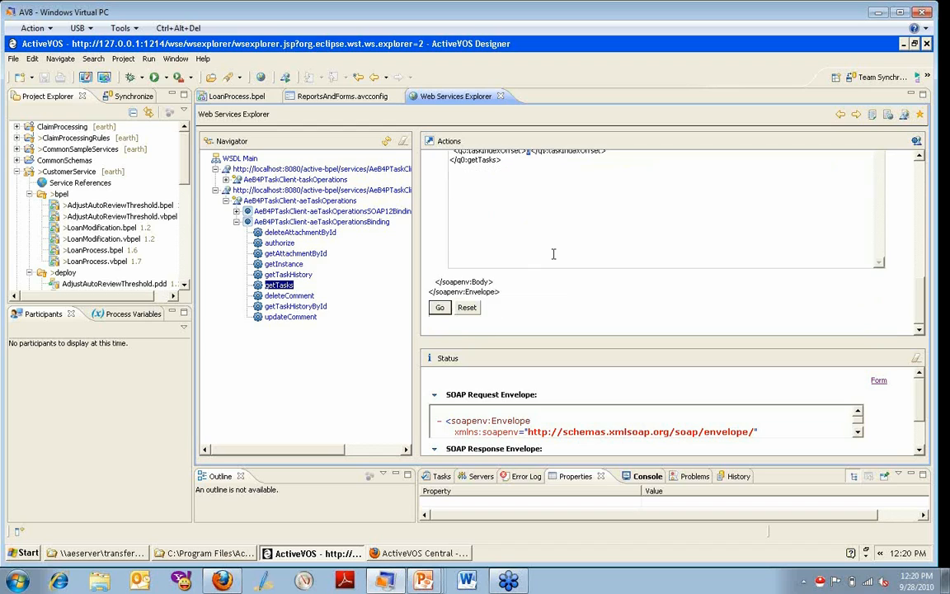
pyautogui.click(440, 309)
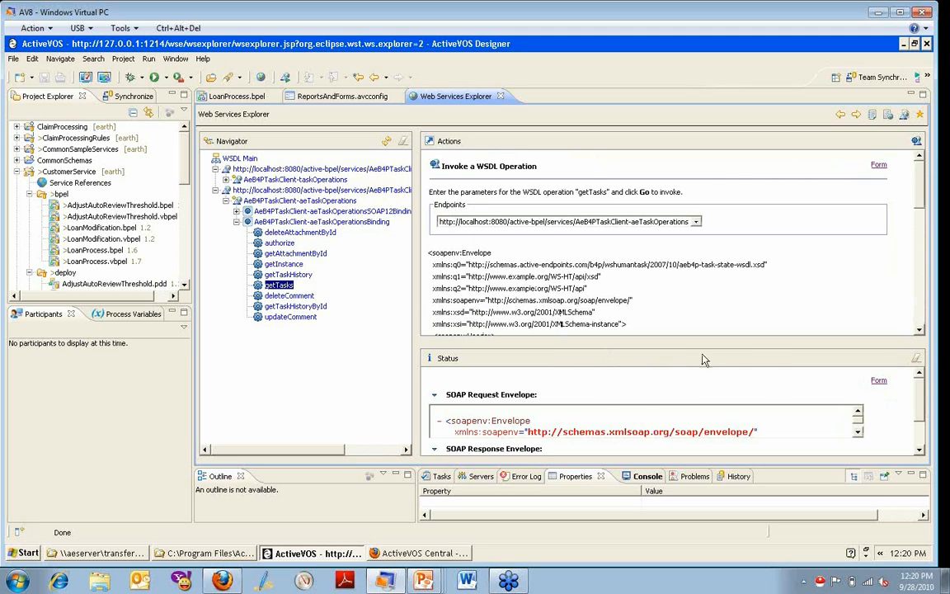
pyautogui.doubleClick(450, 97)
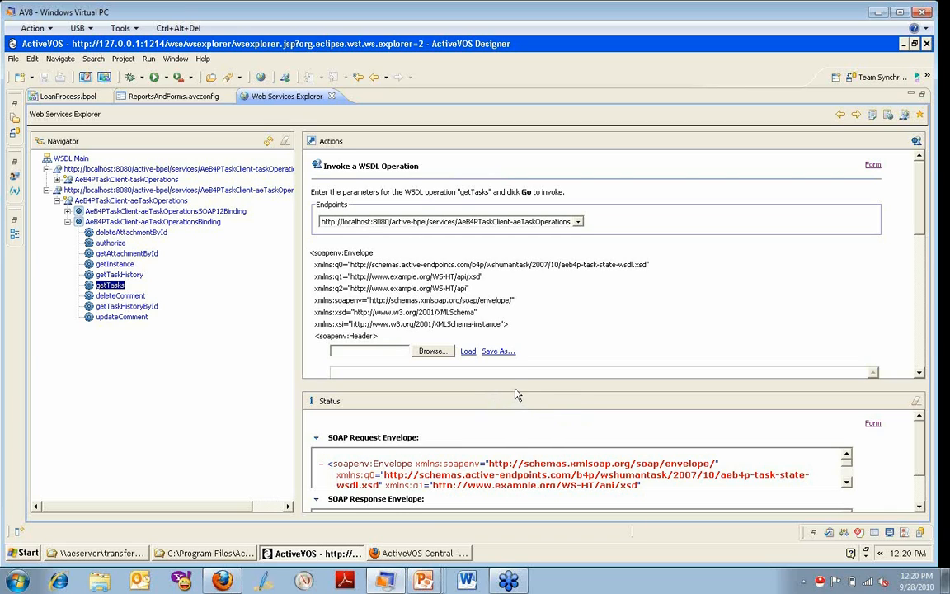
pyautogui.moveTo(515, 386); pyautogui.dragTo(529, 236)
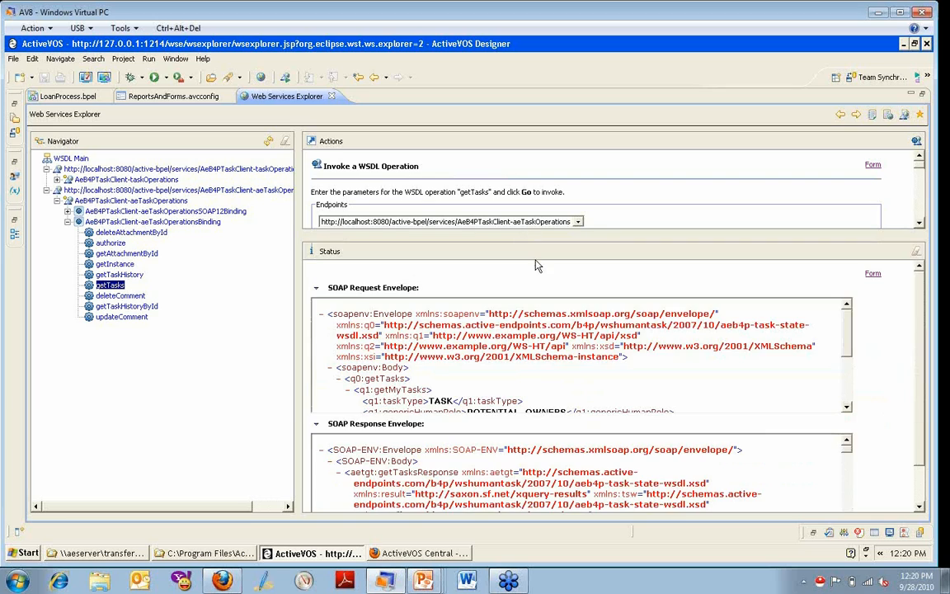
# Examine the beginning of the SOAP response, including its total task count and the first returned task.
pyautogui.scroll(-1, 922, 400)
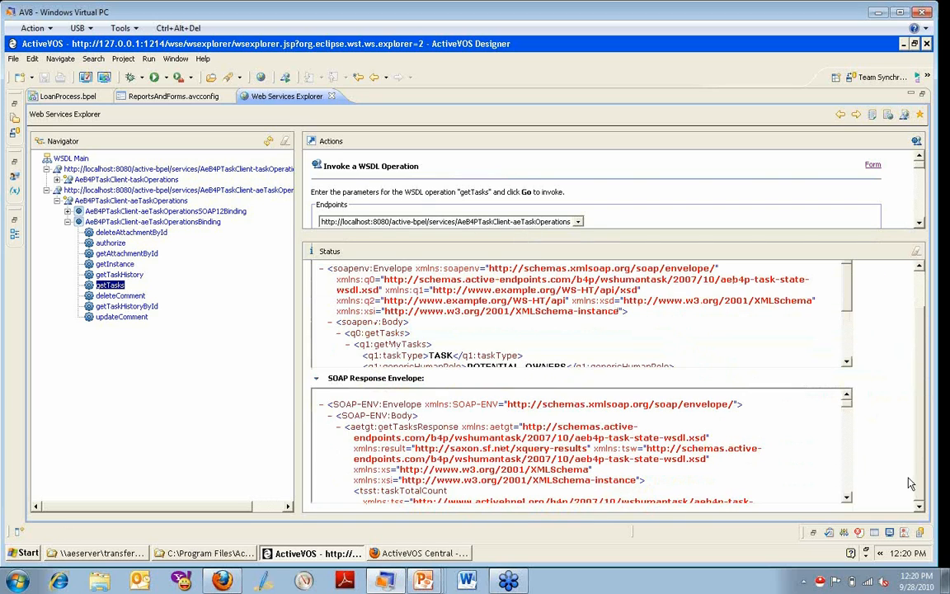
pyautogui.scroll(-3, 850, 498)
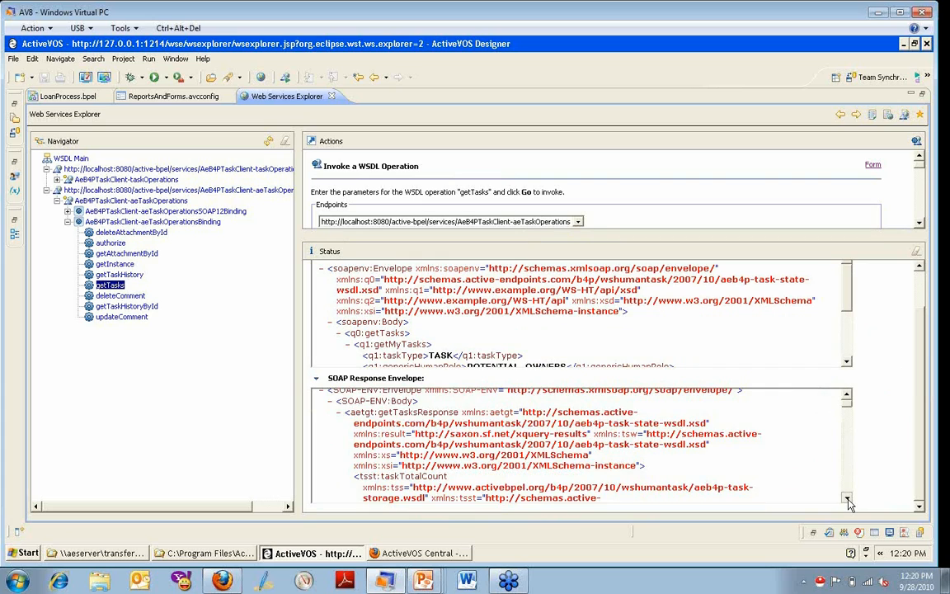
pyautogui.scroll(1, 520, 425)
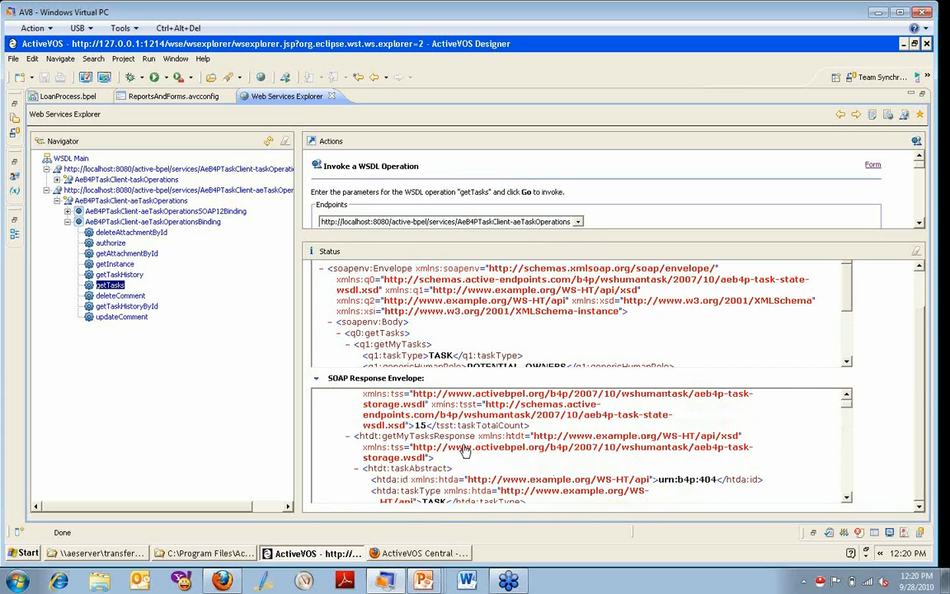
pyautogui.scroll(1, 452, 436)
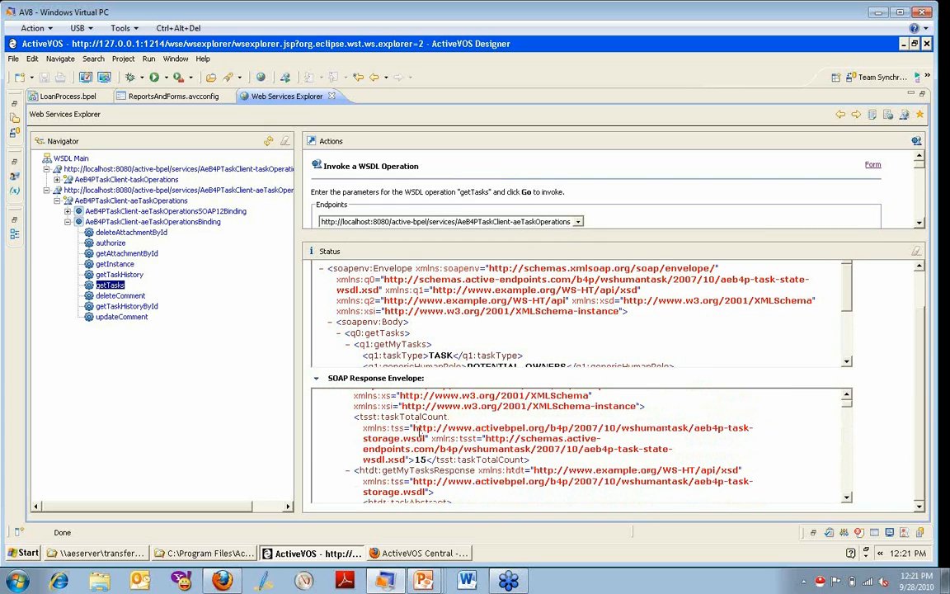
pyautogui.scroll(-3, 350, 433)
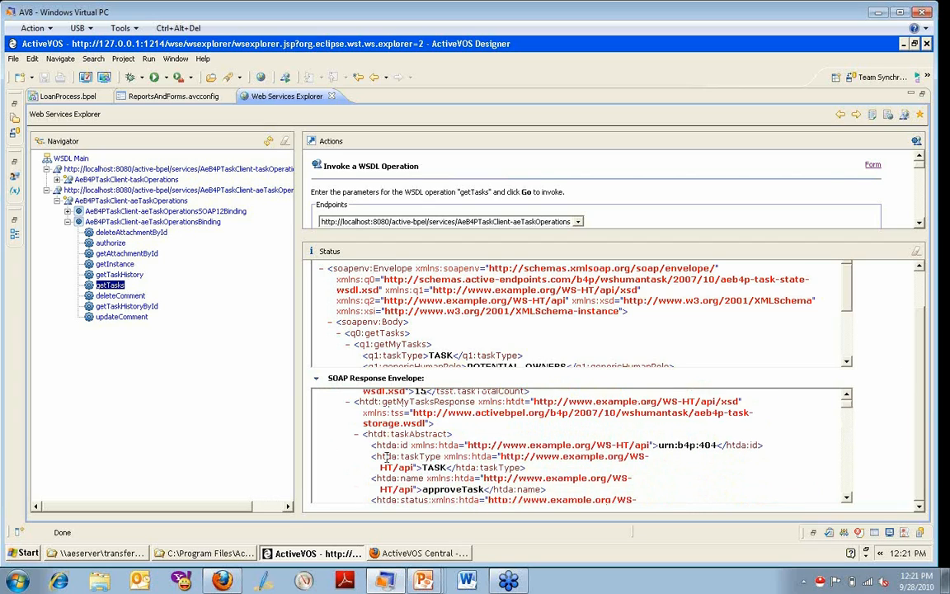
# Collapse the first four taskAbstract entries in the SOAP response.
pyautogui.scroll(-1, 385, 455)
pyautogui.click(355, 416)
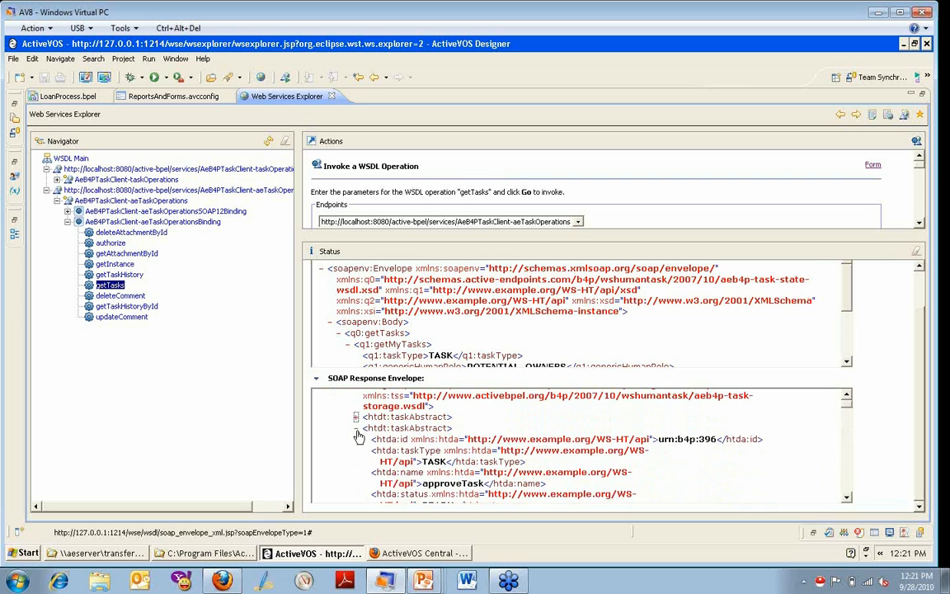
pyautogui.click(356, 429)
pyautogui.click(356, 439)
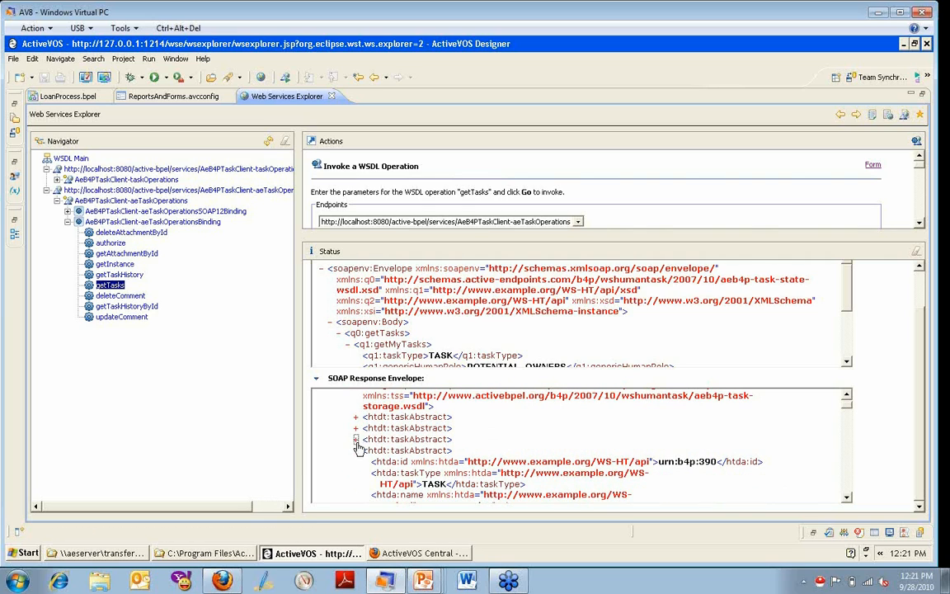
pyautogui.click(356, 450)
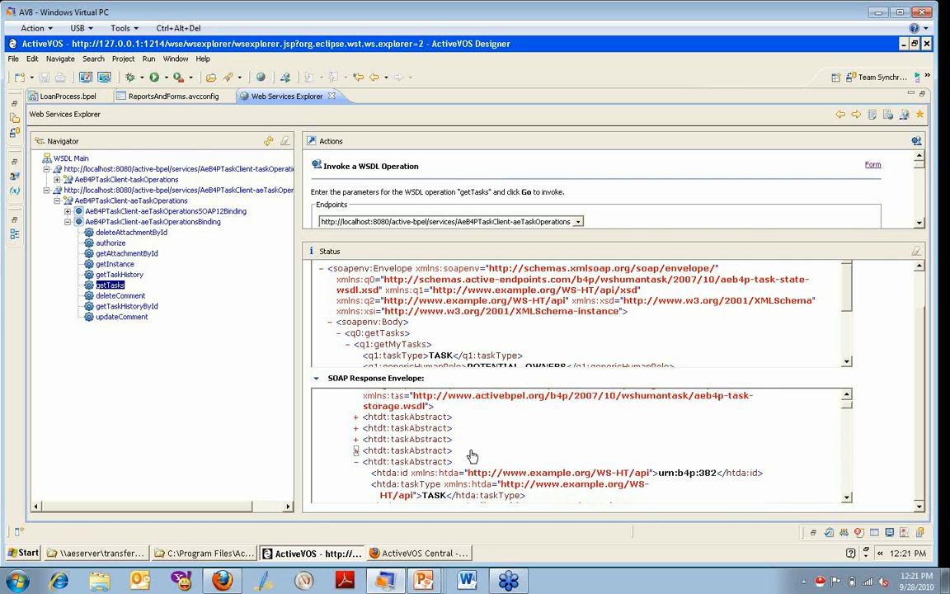
# Read through the fifth task's details in the response, from its name and owners through the presentation subject to its property values.
pyautogui.scroll(-2, 471, 456)
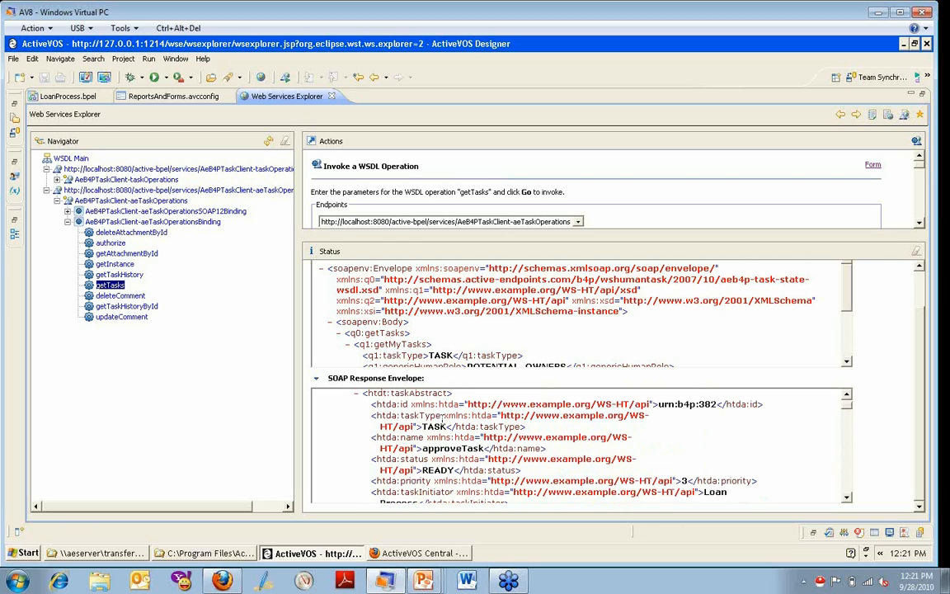
pyautogui.scroll(-1, 445, 419)
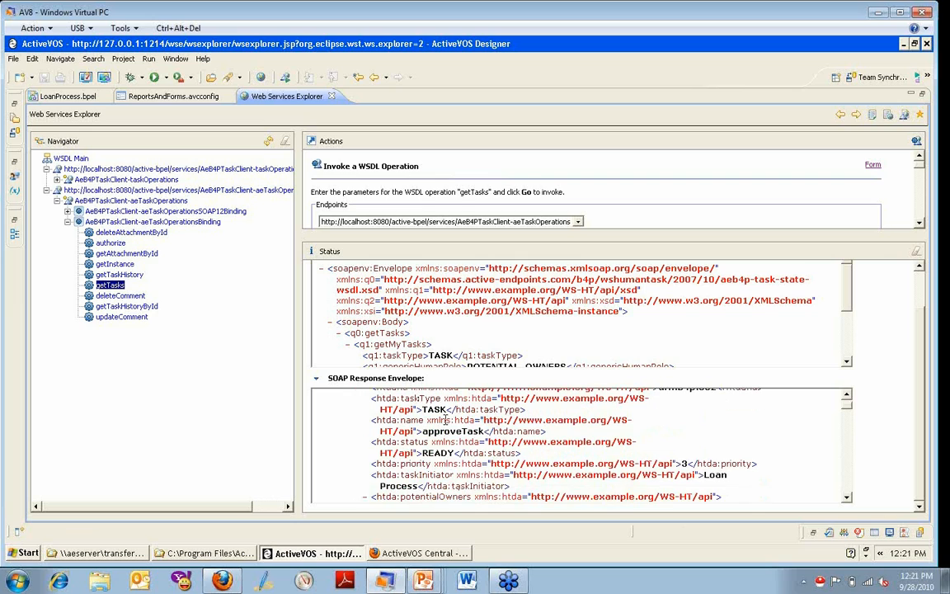
pyautogui.scroll(-1, 445, 418)
pyautogui.scroll(-2, 444, 423)
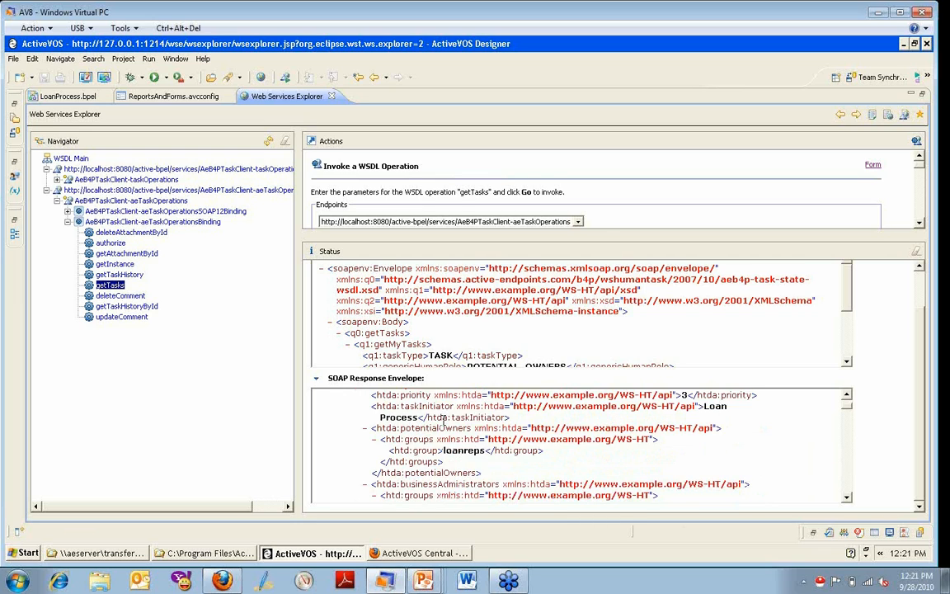
pyautogui.scroll(-4, 430, 415)
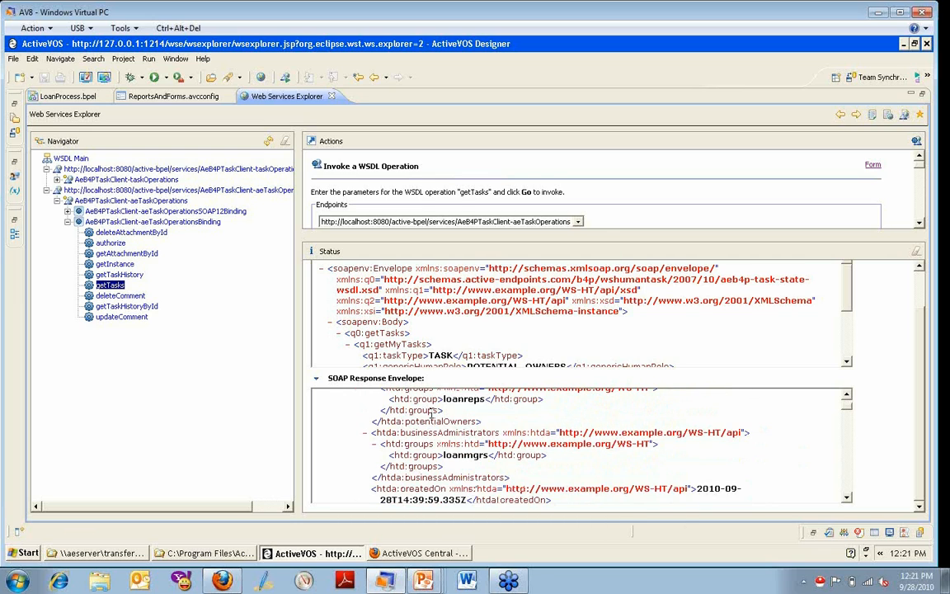
pyautogui.scroll(-5, 432, 437)
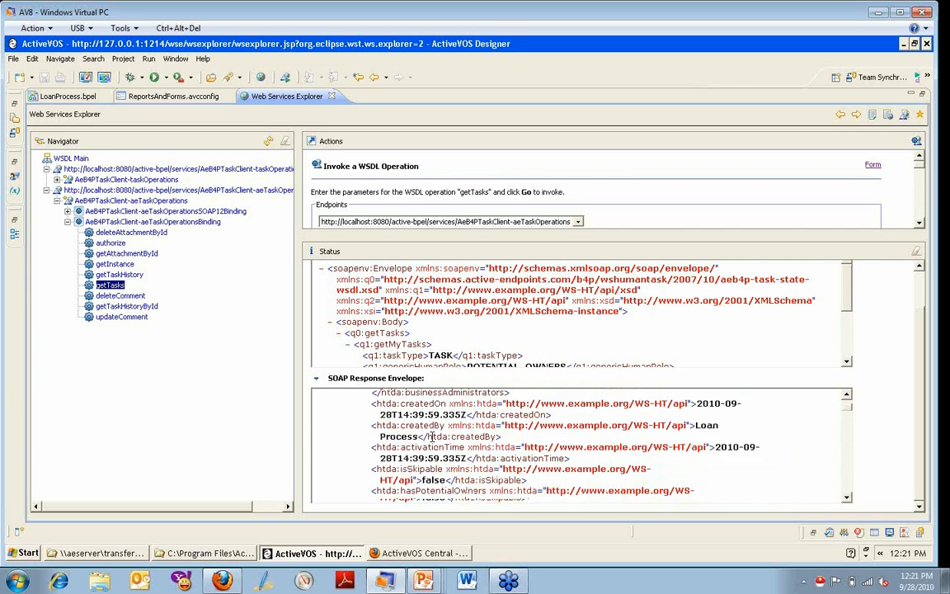
pyautogui.scroll(-4, 432, 435)
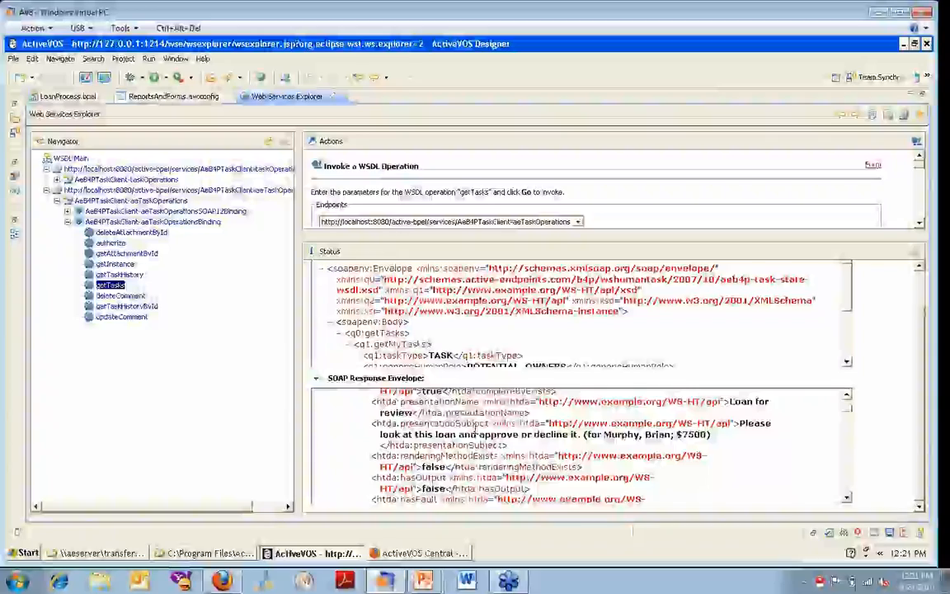
pyautogui.scroll(-2, 462, 422)
pyautogui.scroll(1, 454, 418)
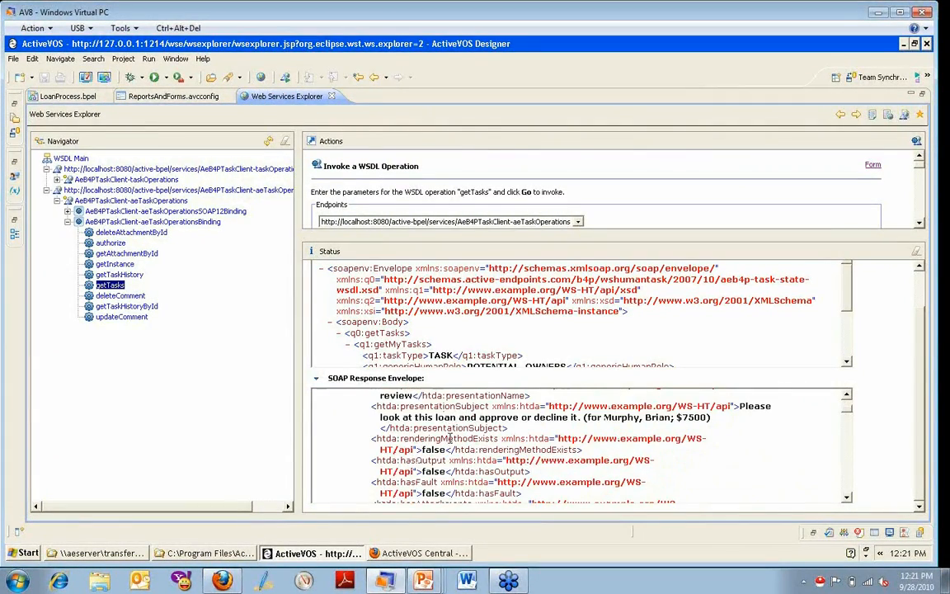
pyautogui.scroll(-5, 450, 437)
pyautogui.scroll(-6, 452, 438)
pyautogui.scroll(-6, 452, 435)
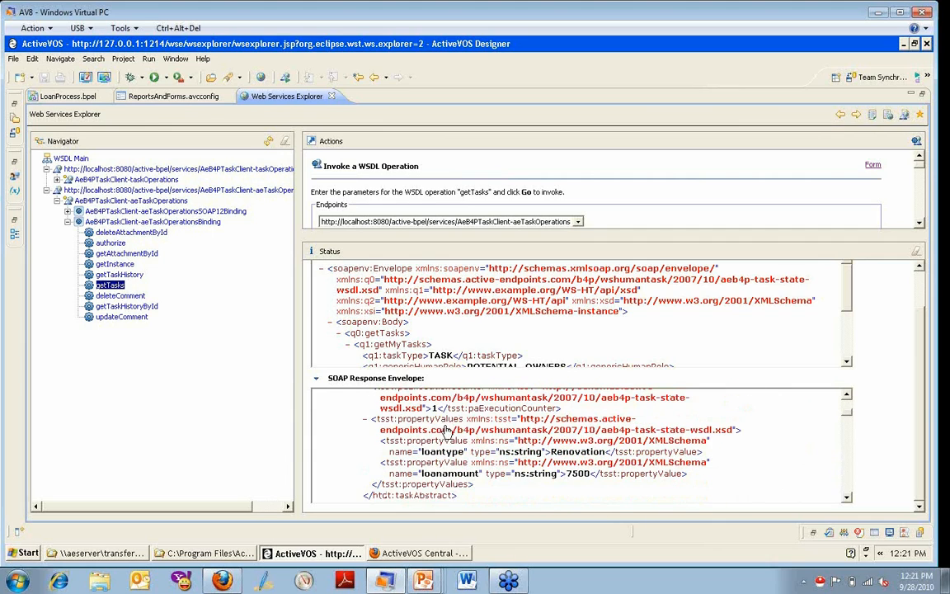
# Inspect the names and values of the loantype and loanamount properties returned for the fifth task.
pyautogui.scroll(-1, 446, 432)
pyautogui.scroll(1, 445, 434)
pyautogui.moveTo(421, 450); pyautogui.dragTo(462, 455)
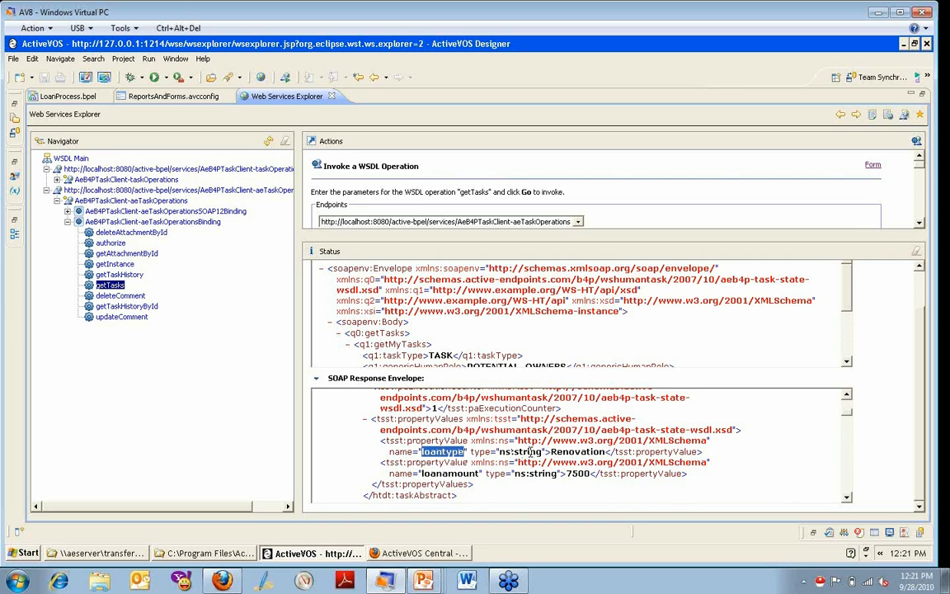
pyautogui.moveTo(551, 452); pyautogui.dragTo(596, 455)
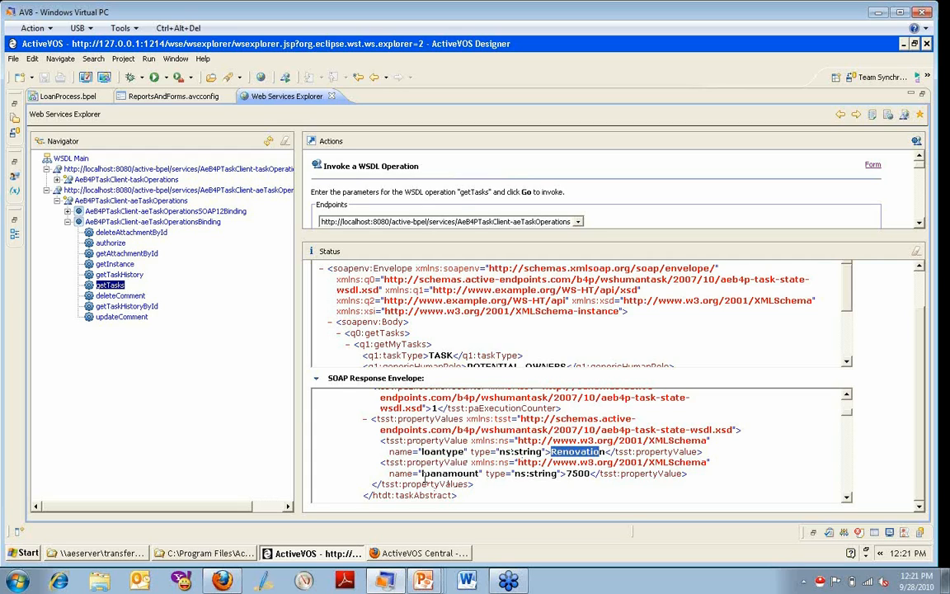
pyautogui.moveTo(422, 474); pyautogui.dragTo(480, 475)
pyautogui.moveTo(566, 473); pyautogui.dragTo(588, 475)
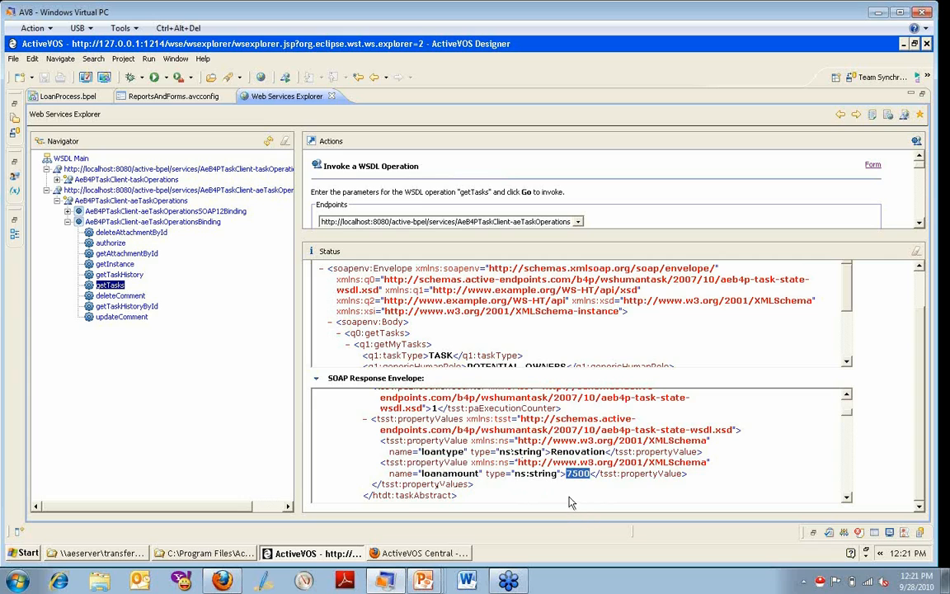
# Switch to ActiveVOS Central and show the Loans waiting to be processed task list with its custom columns.
pyautogui.scroll(4, 512, 445)
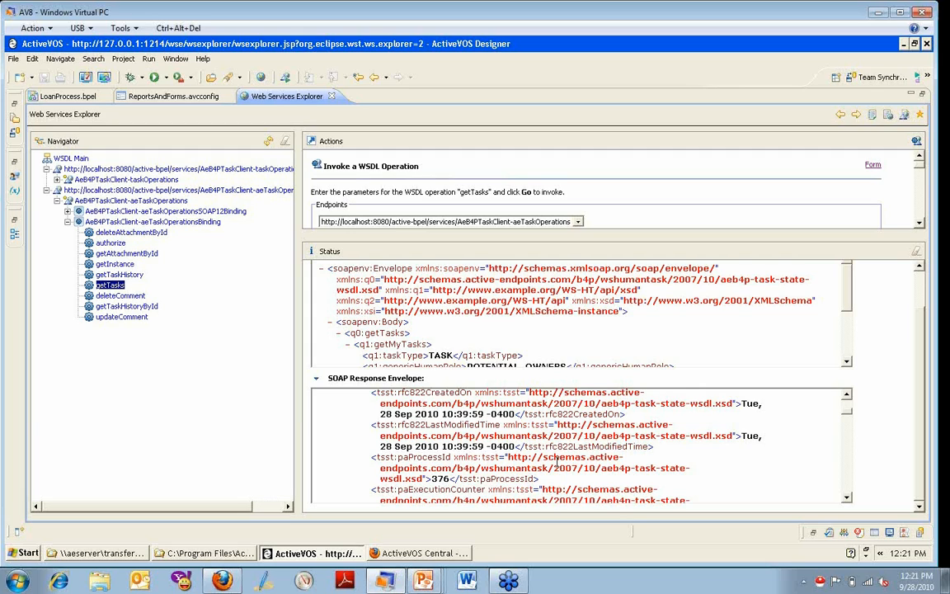
pyautogui.click(462, 560)
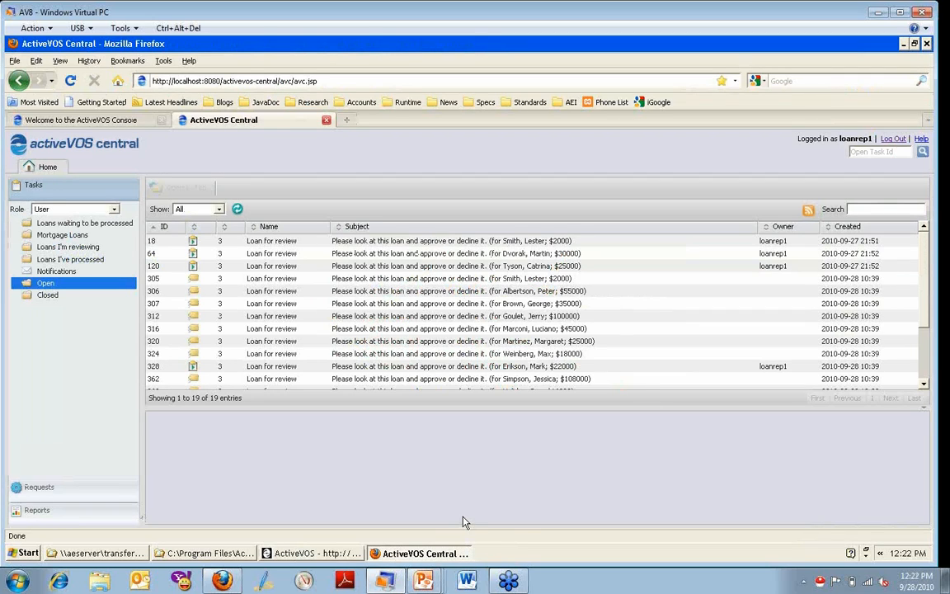
pyautogui.click(66, 225)
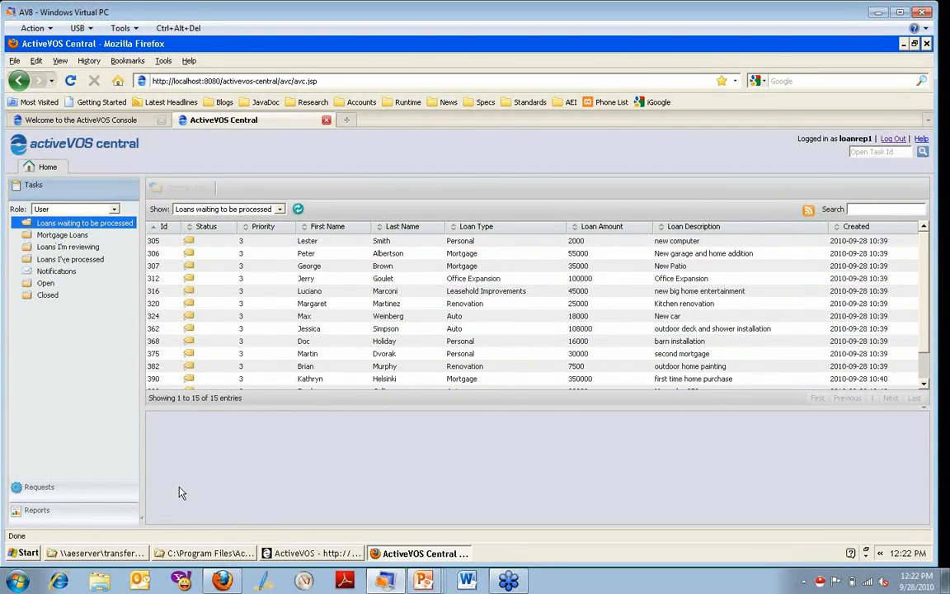
# Switch to ActiveVOS Designer and examine the task column definitions in ReportsAndForms.avcconfig, comparing the Task.Id and FirstName properties with their column labels.
pyautogui.click(283, 556)
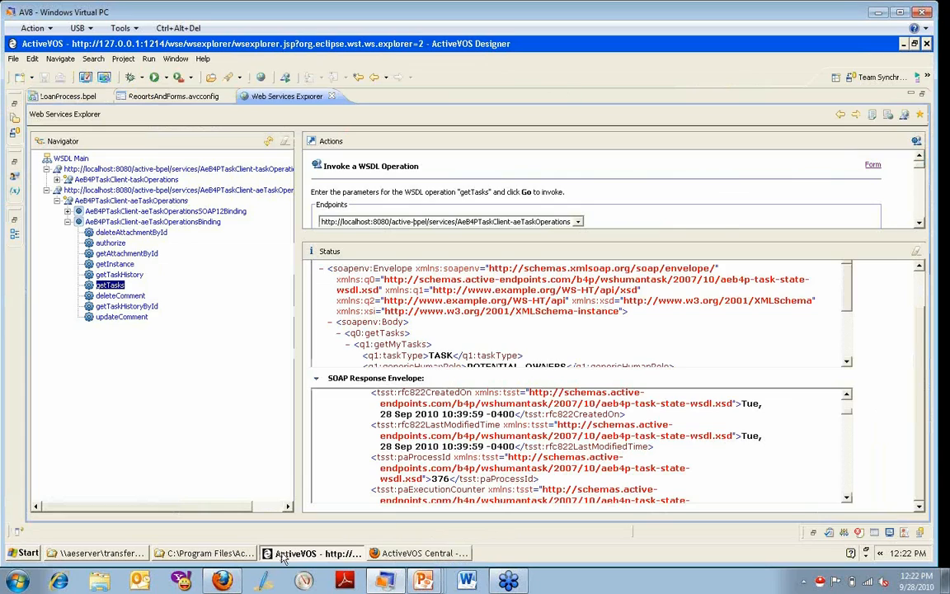
pyautogui.click(142, 97)
pyautogui.click(350, 312)
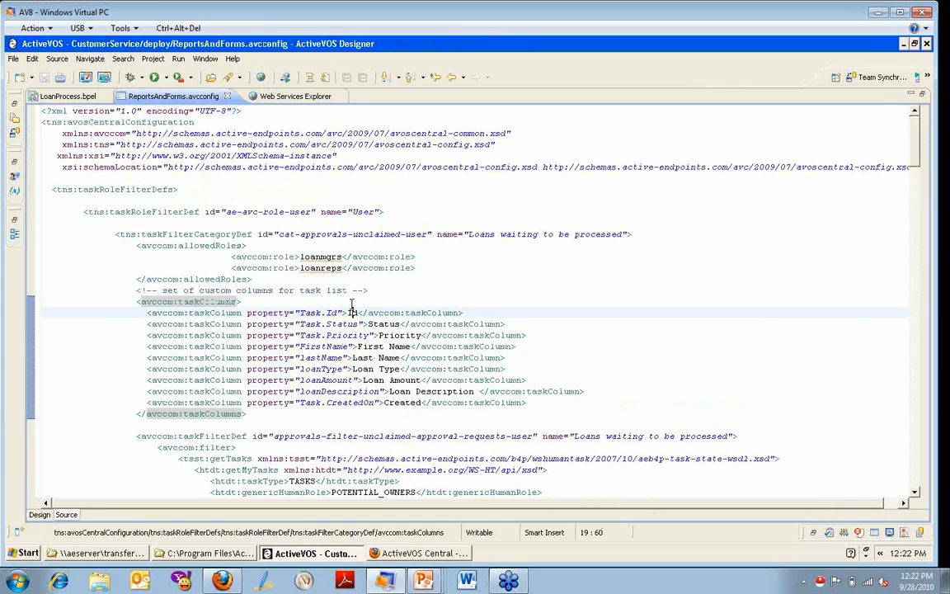
pyautogui.scroll(-3, 350, 289)
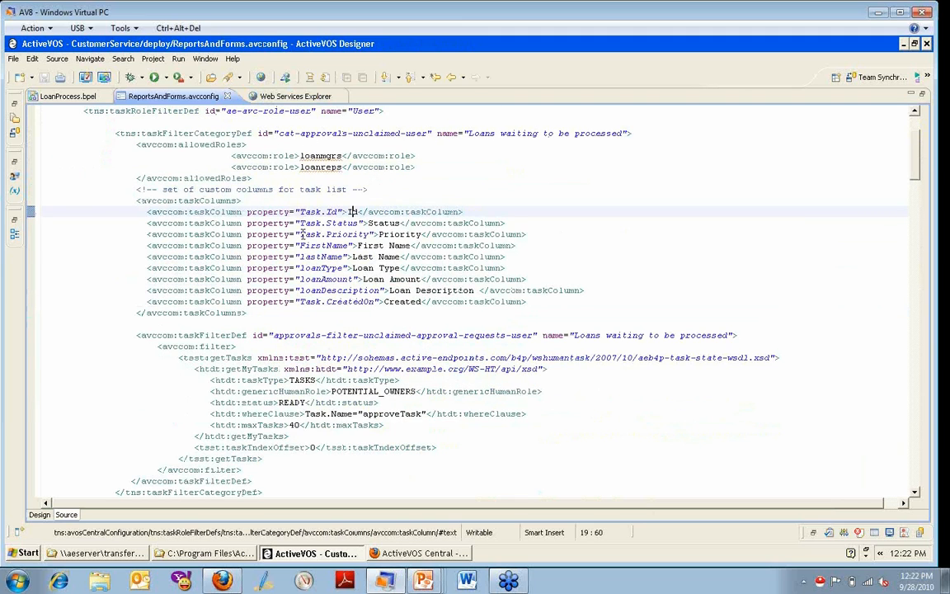
pyautogui.scroll(-1, 280, 218)
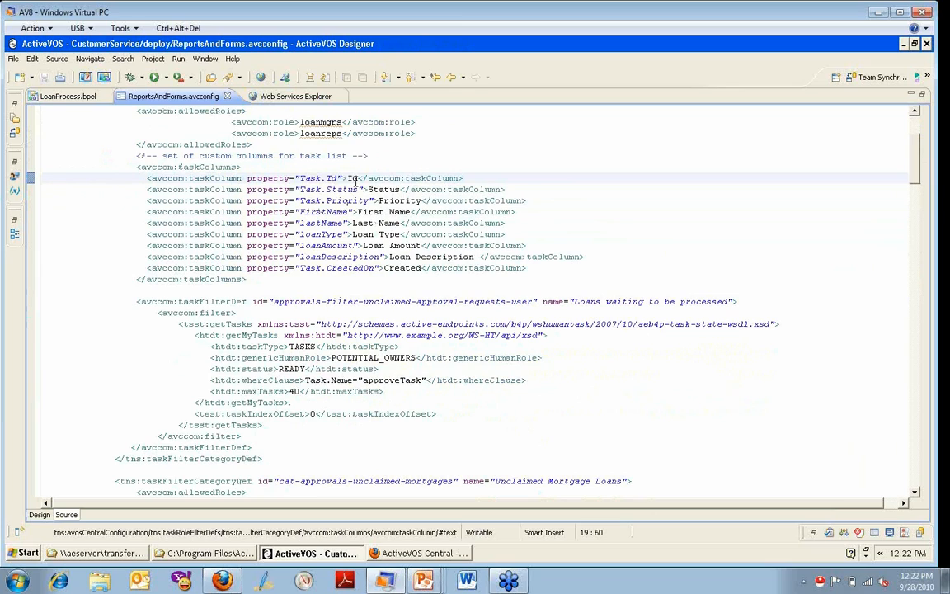
pyautogui.moveTo(300, 179); pyautogui.dragTo(338, 179)
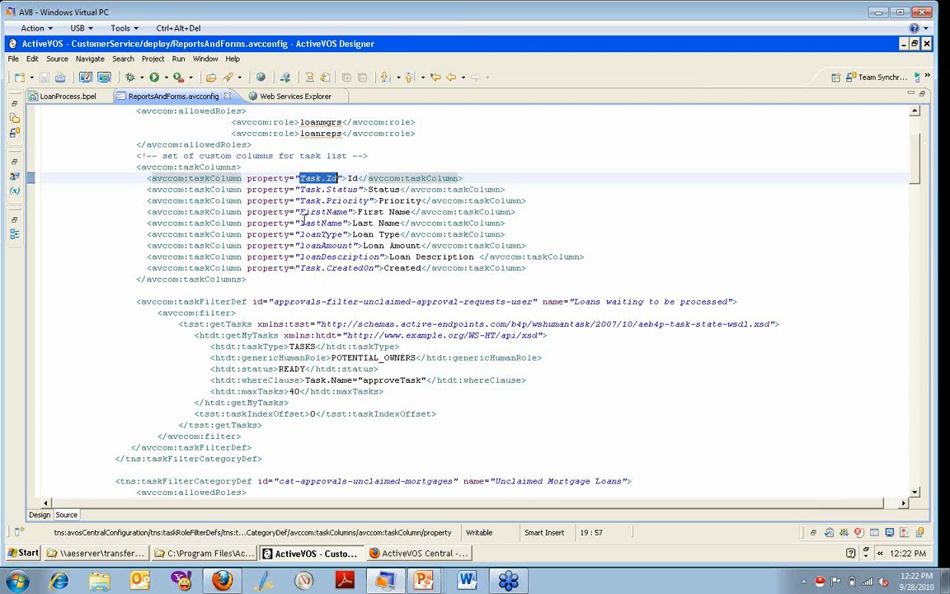
pyautogui.moveTo(299, 211); pyautogui.dragTo(348, 213)
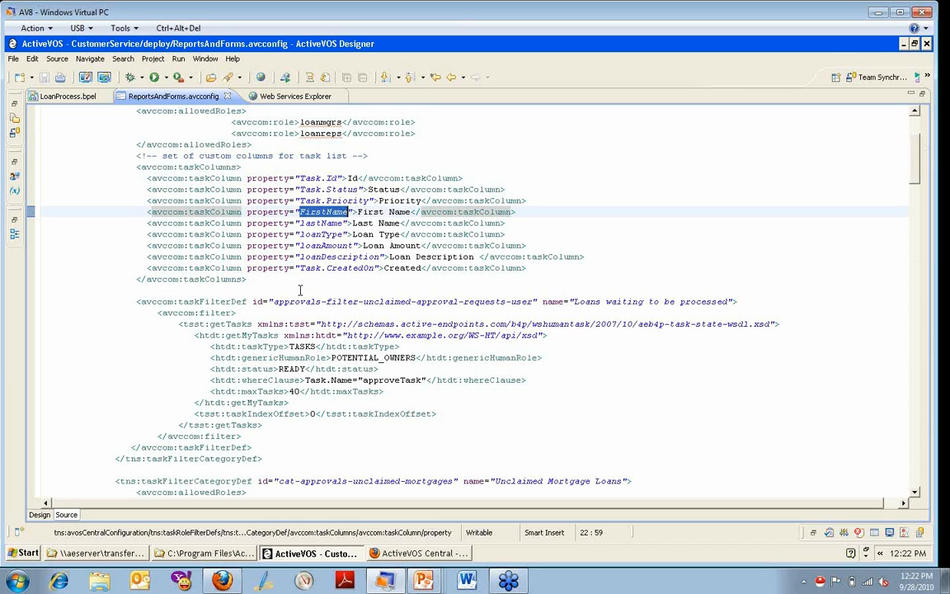
pyautogui.click(299, 211)
pyautogui.moveTo(299, 212); pyautogui.dragTo(410, 213)
# Examine the Loans waiting to be processed filter's getTasks request, covering its generic human role, status and where clause.
pyautogui.scroll(-2, 392, 230)
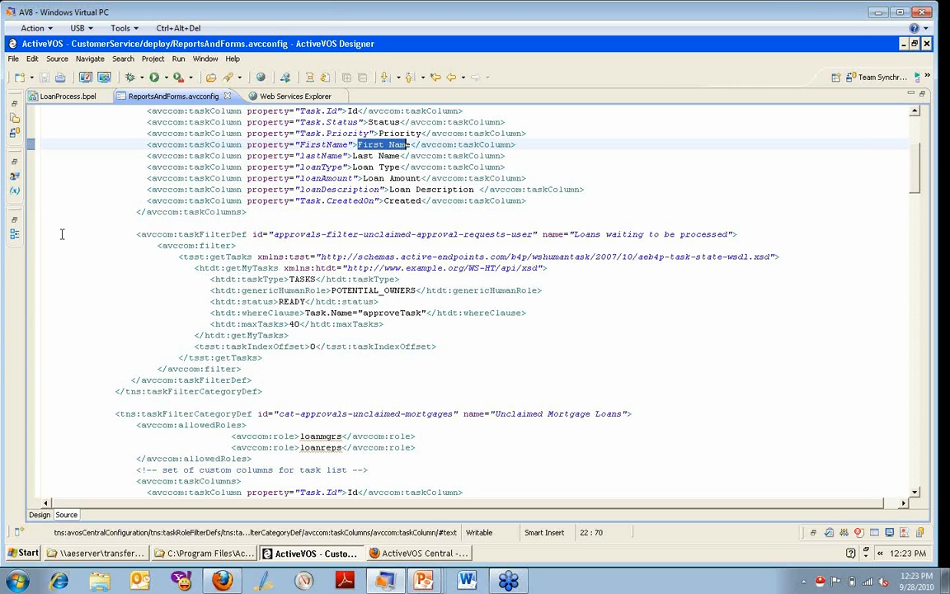
pyautogui.moveTo(42, 233); pyautogui.dragTo(41, 379)
pyautogui.click(241, 279)
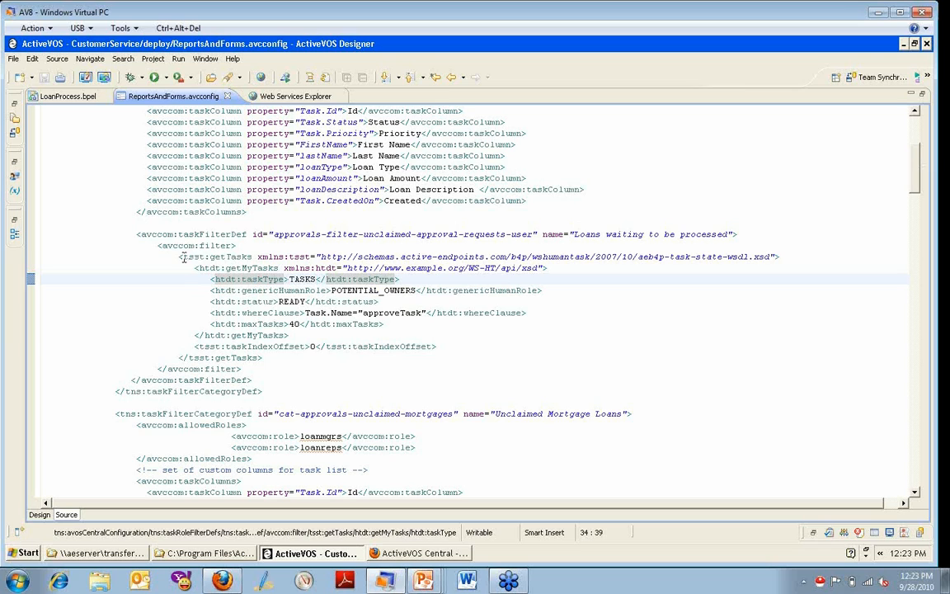
pyautogui.click(219, 257)
pyautogui.scroll(-1, 398, 258)
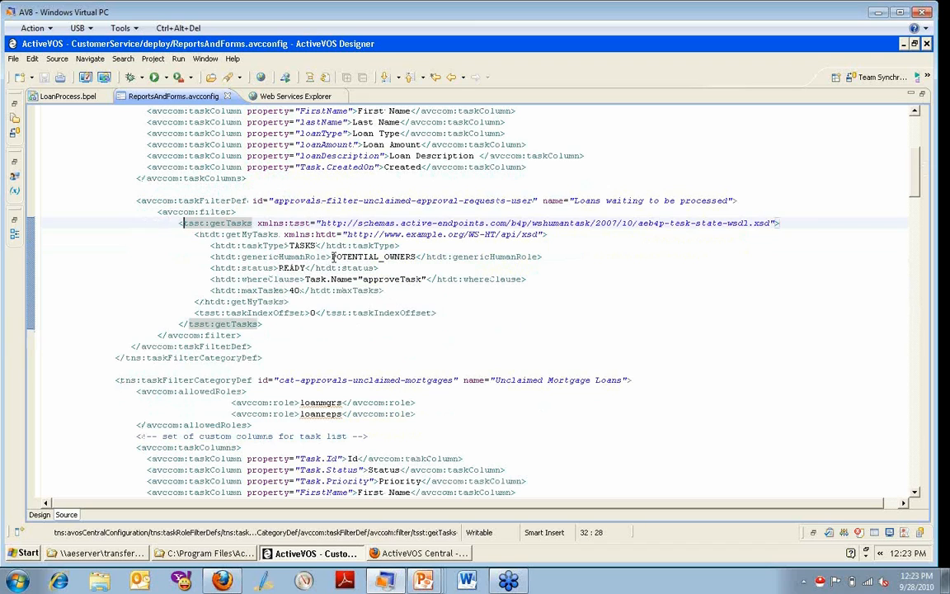
pyautogui.moveTo(331, 256); pyautogui.dragTo(416, 256)
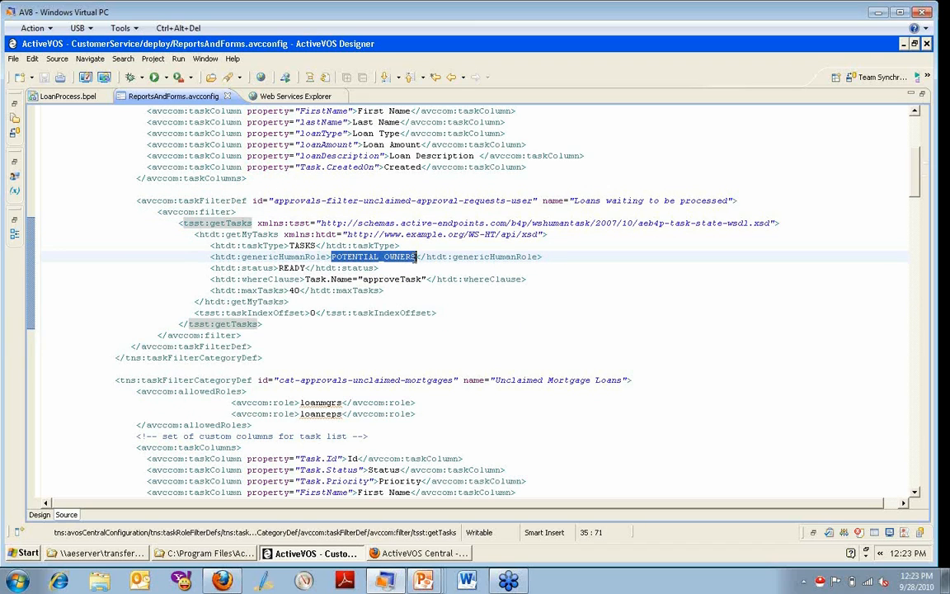
pyautogui.doubleClick(289, 268)
pyautogui.click(306, 278)
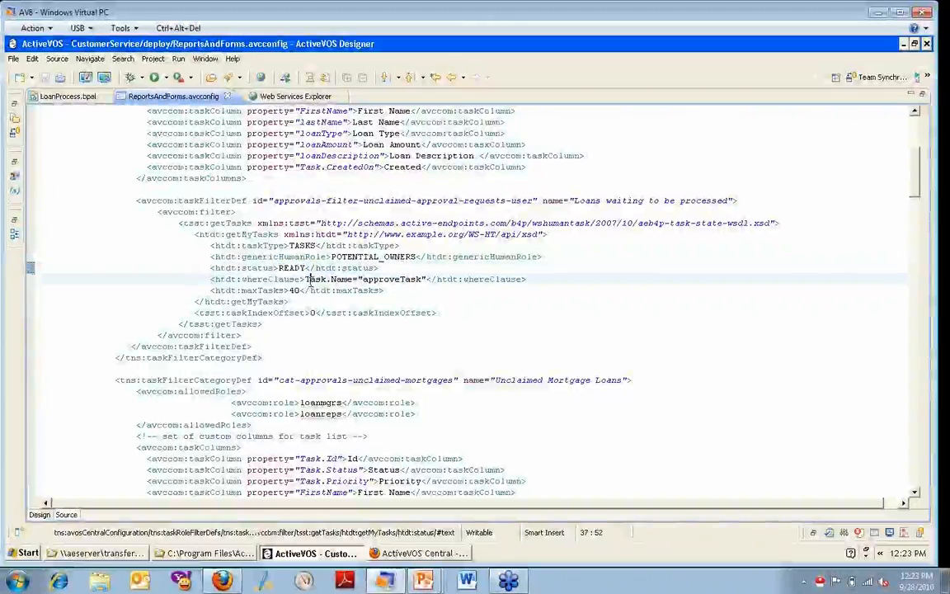
pyautogui.moveTo(306, 279); pyautogui.dragTo(422, 280)
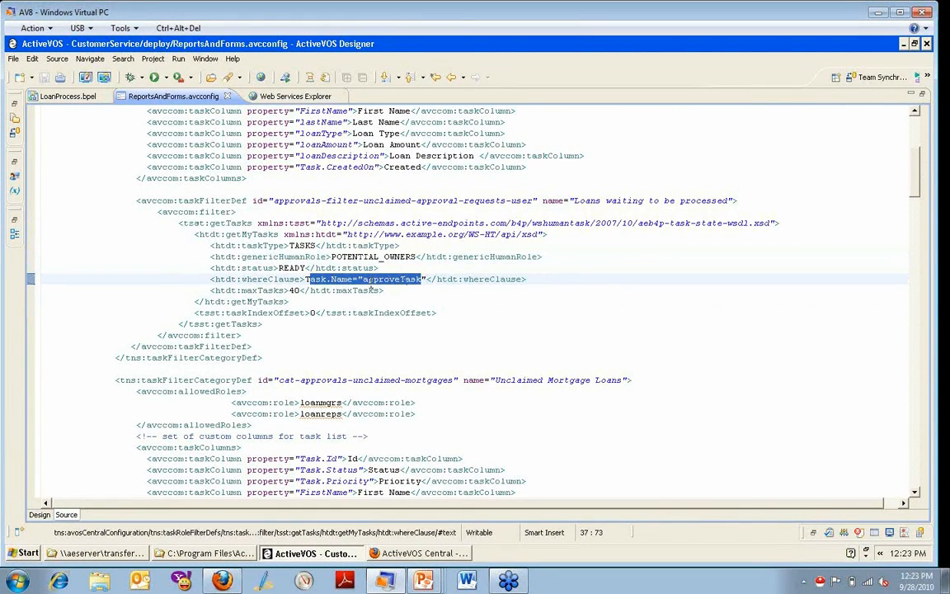
# Examine the Unclaimed Mortgage Loans category's task columns and the loanType condition in its filter's where clause.
pyautogui.scroll(-7, 370, 289)
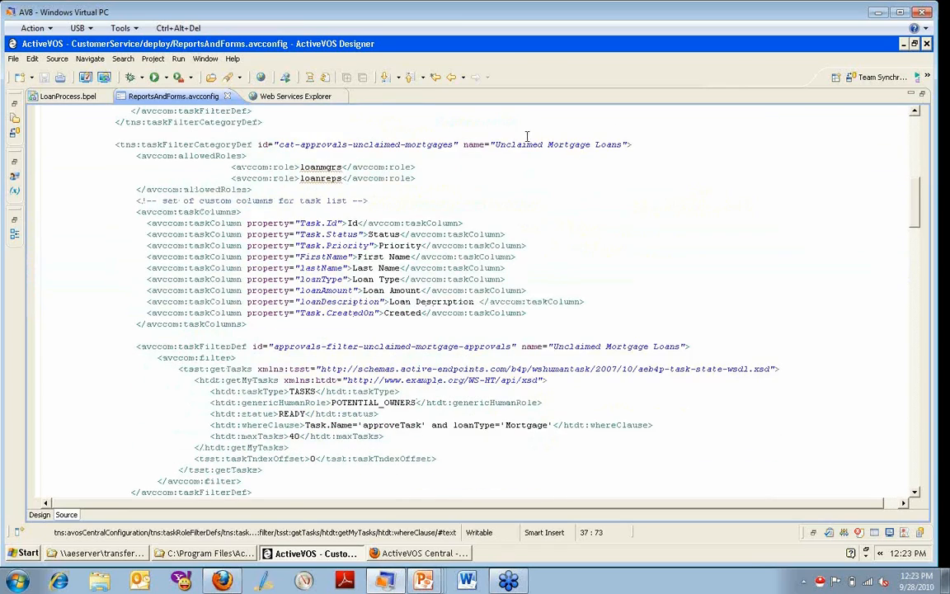
pyautogui.scroll(-2, 522, 328)
pyautogui.click(467, 357)
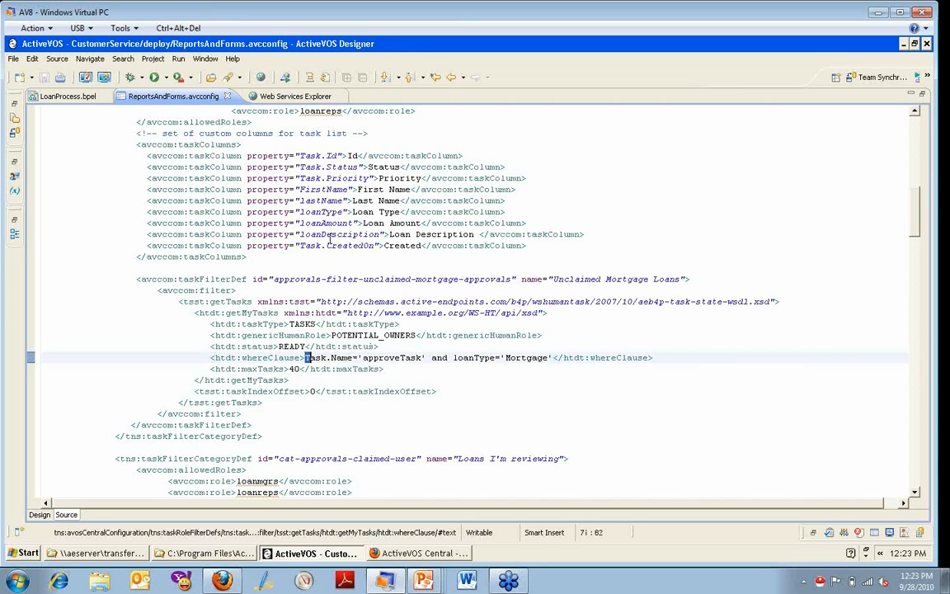
pyautogui.moveTo(268, 155); pyautogui.dragTo(295, 212)
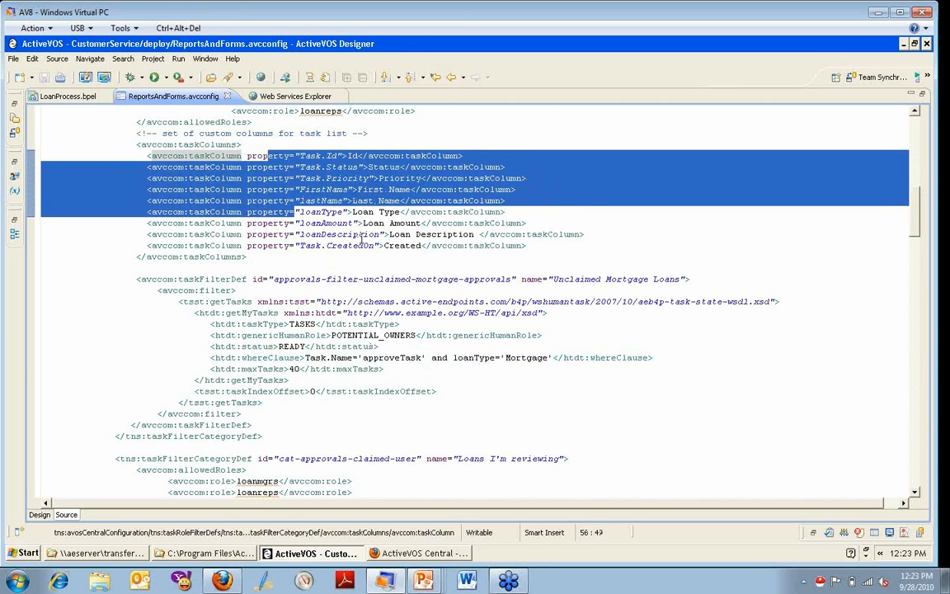
pyautogui.click(363, 234)
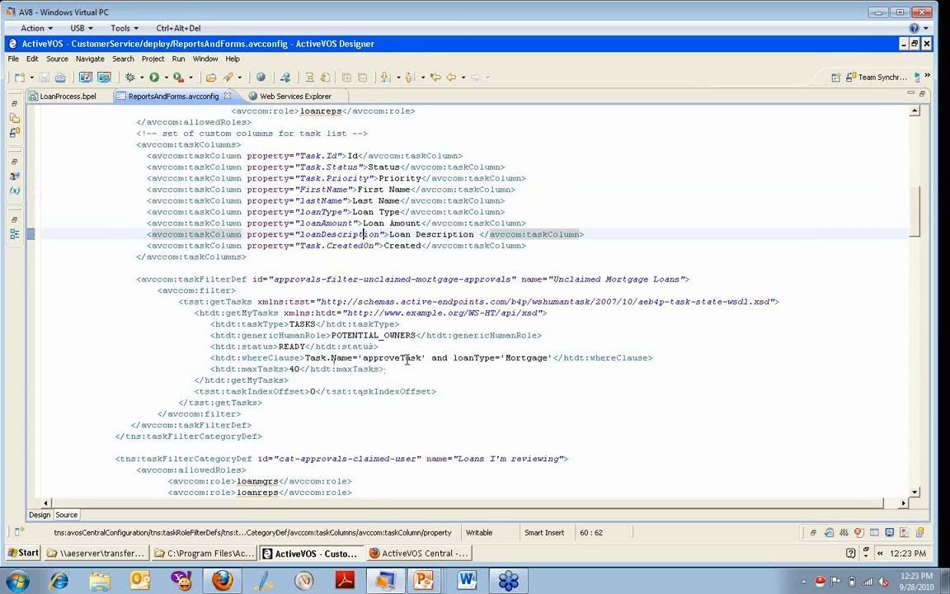
pyautogui.moveTo(433, 357); pyautogui.dragTo(553, 357)
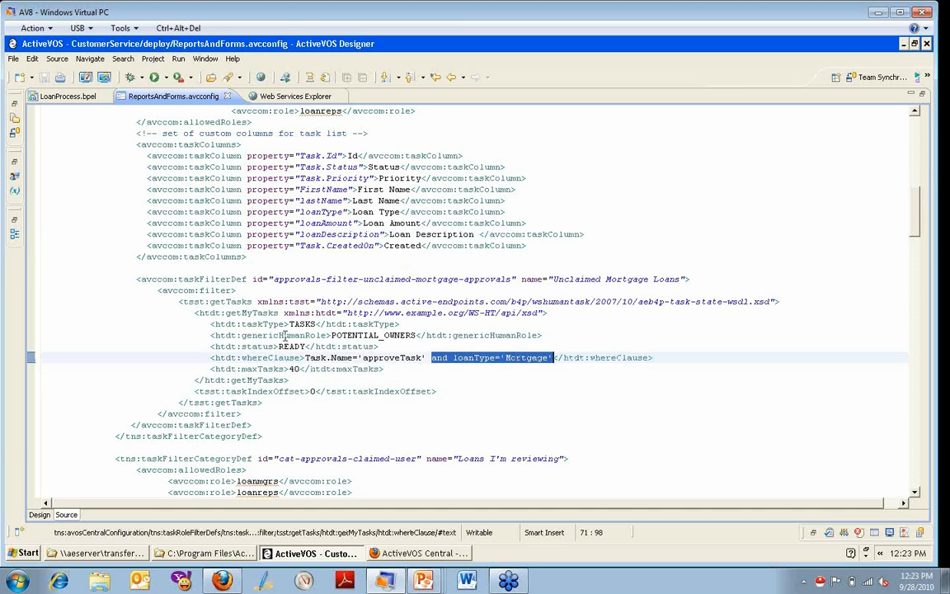
# Switch to ActiveVOS Central and show the Mortgage Loans task list.
pyautogui.click(420, 552)
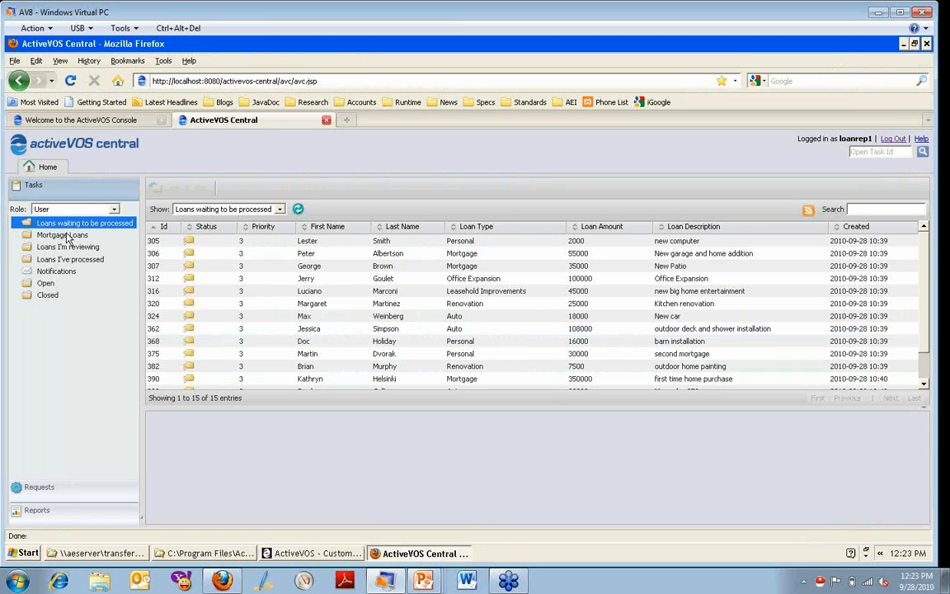
pyautogui.click(68, 238)
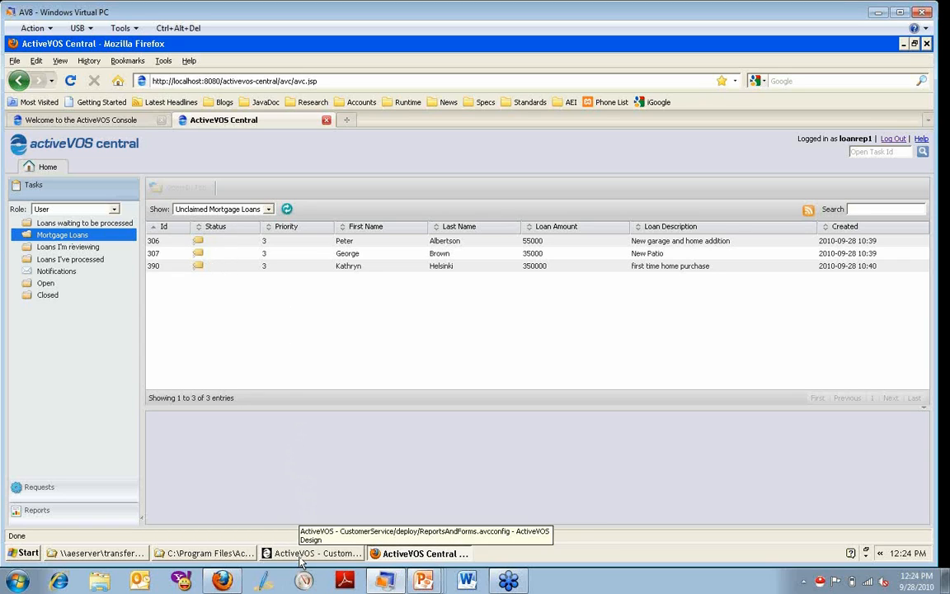
# Switch to the ActiveVOS Console and locate the Unclaimed Mortgage Loans where clause in the deployed ReportsAndForms.avcconfig resource definition.
pyautogui.click(117, 123)
pyautogui.scroll(-3, 378, 403)
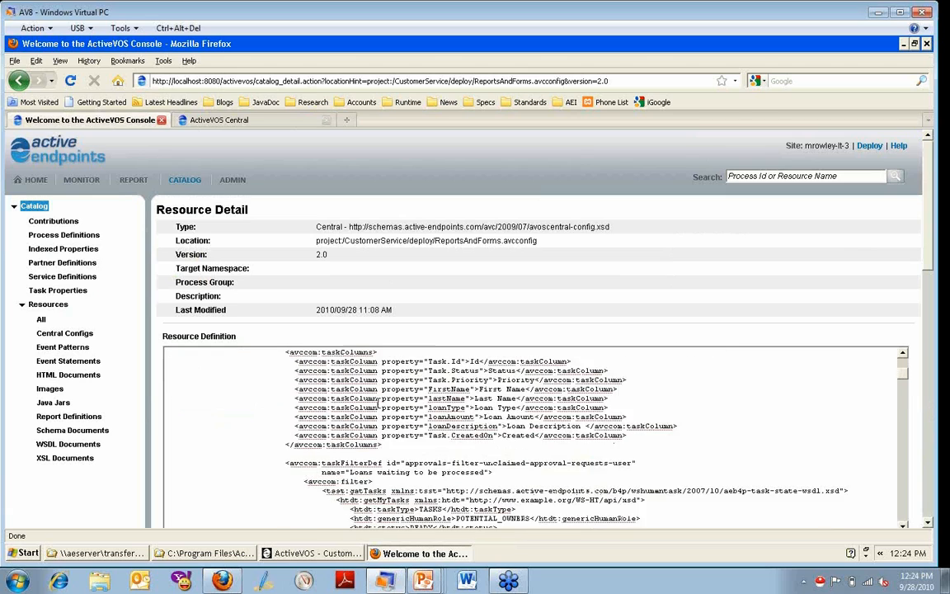
pyautogui.scroll(4, 379, 402)
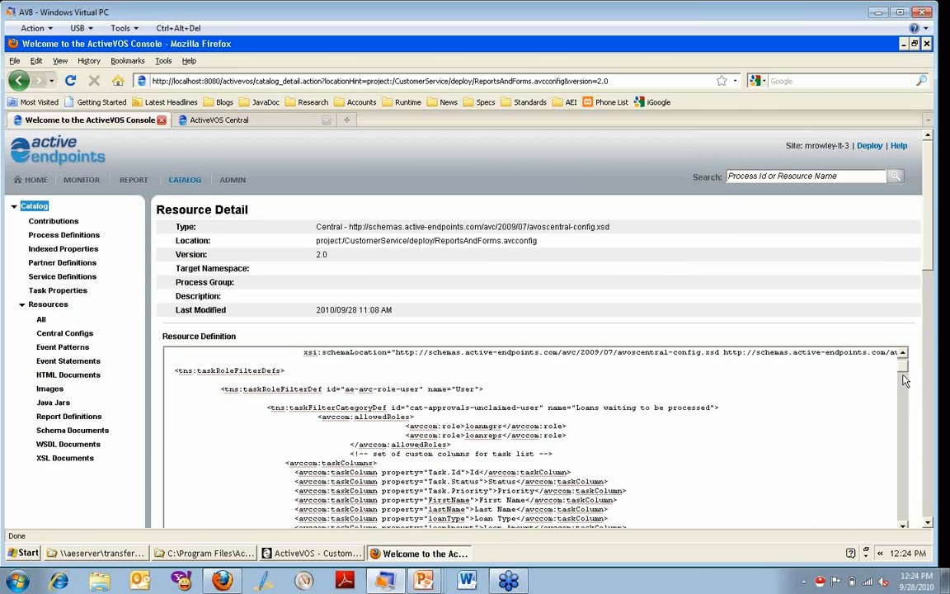
pyautogui.moveTo(903, 376); pyautogui.dragTo(902, 405)
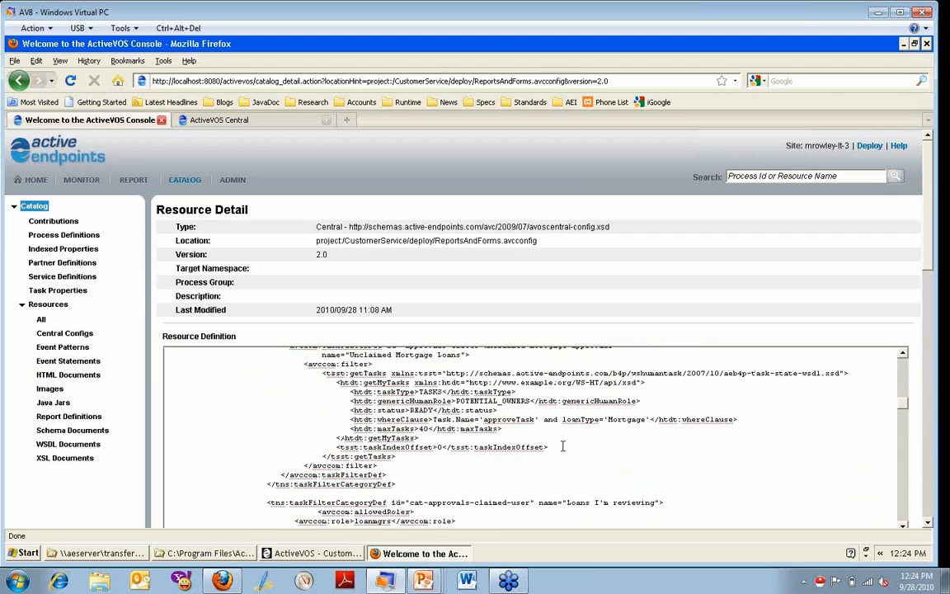
pyautogui.scroll(3, 568, 444)
pyautogui.scroll(-1, 568, 443)
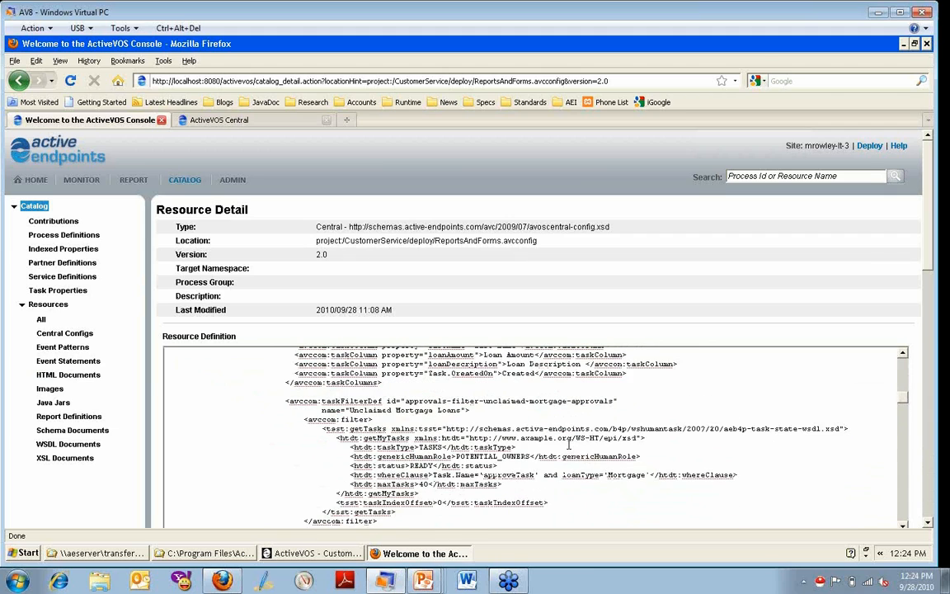
# Change the loanType value in the Unclaimed Mortgage Loans where clause to Personal.
pyautogui.doubleClick(618, 474)
pyautogui.write('Per')
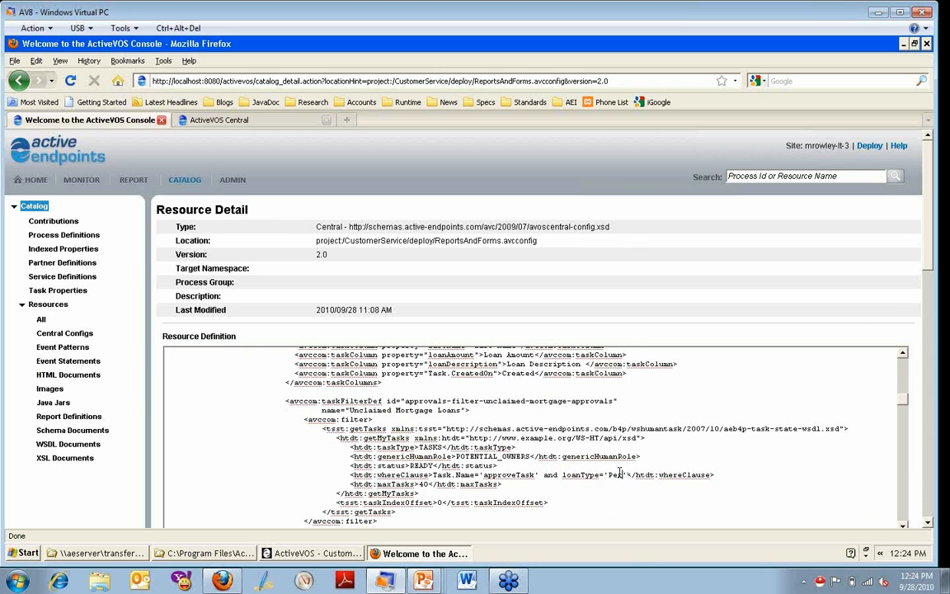
pyautogui.write('sonal')
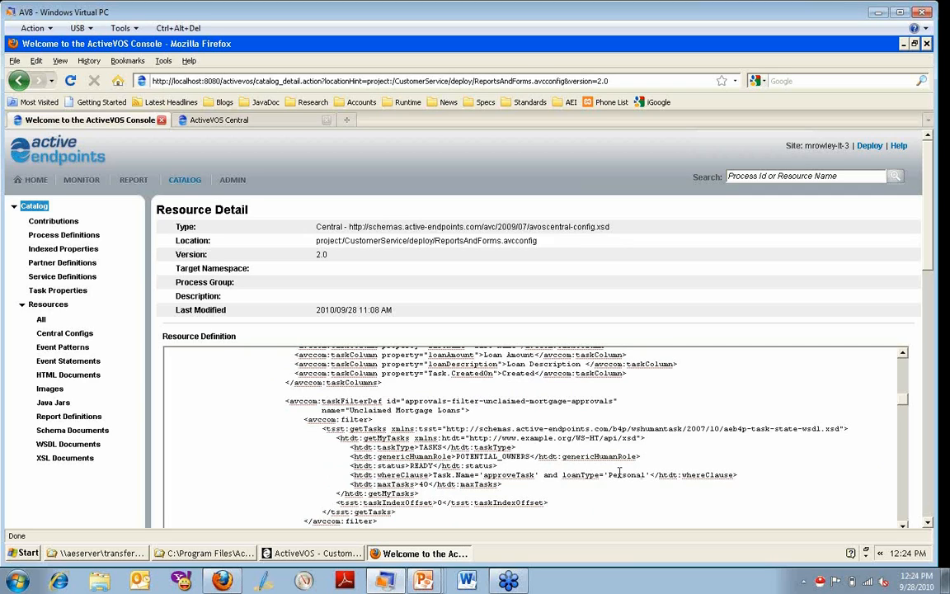
# Check the loan types under Loans waiting to be processed in ActiveVOS Central, and set the where clause's loanType to Auto in the Console.
pyautogui.doubleClick(626, 476)
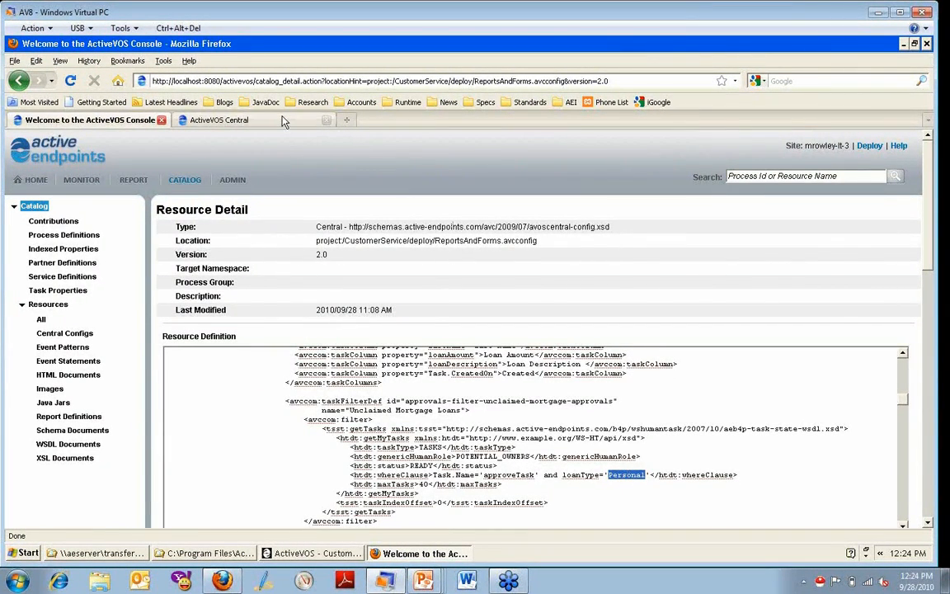
pyautogui.click(256, 118)
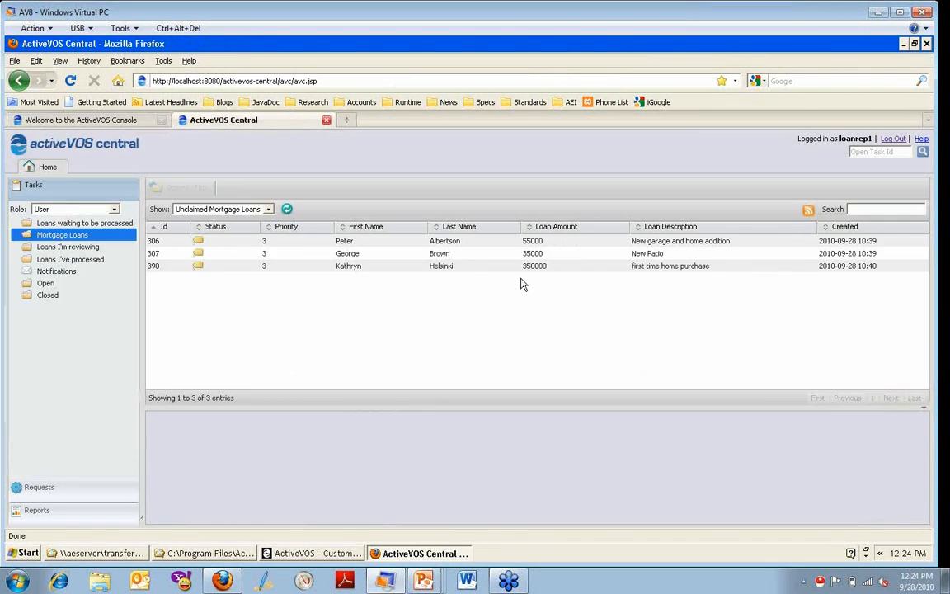
pyautogui.click(82, 223)
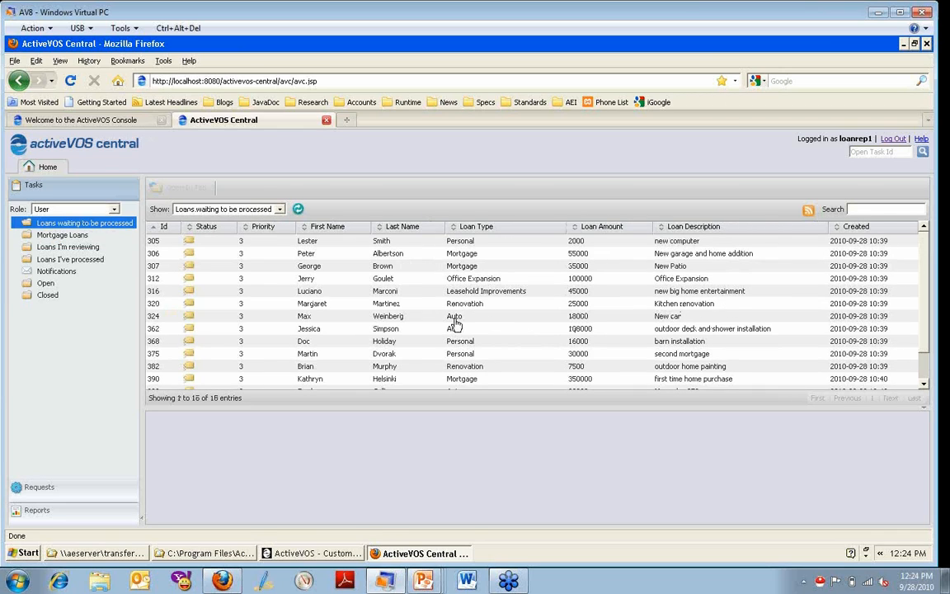
pyautogui.click(126, 120)
pyautogui.write("Auto'</htdt:whereClause>")
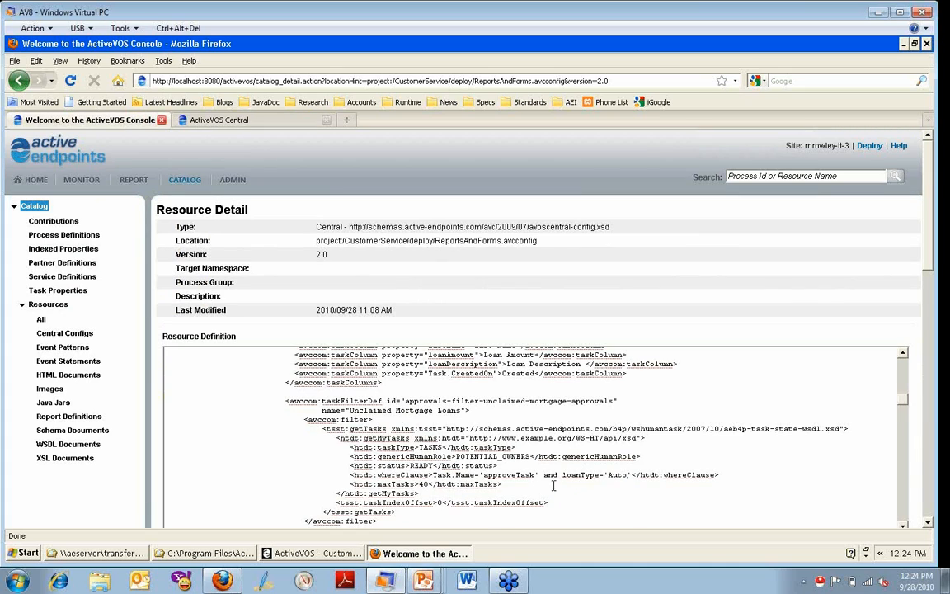
# Rename the cat-approvals-unclaimed-mortgages filter category to Auto Loans in the resource definition.
pyautogui.scroll(3, 569, 453)
pyautogui.scroll(1, 501, 400)
pyautogui.scroll(2, 500, 400)
pyautogui.doubleClick(620, 409)
pyautogui.write('Auto')
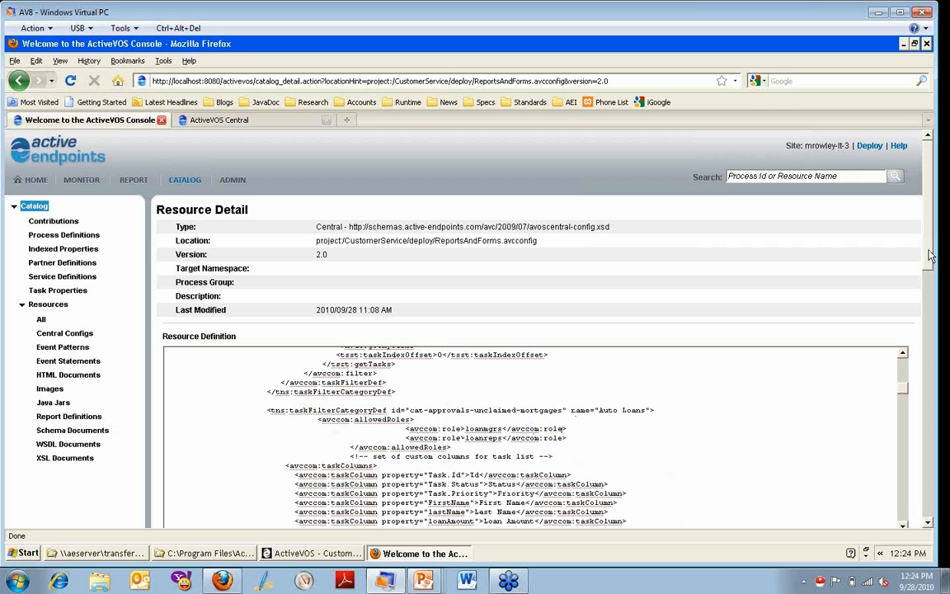
# Update the deployed ReportsAndForms.avcconfig resource with the edited definition.
pyautogui.scroll(-3, 296, 435)
pyautogui.click(280, 430)
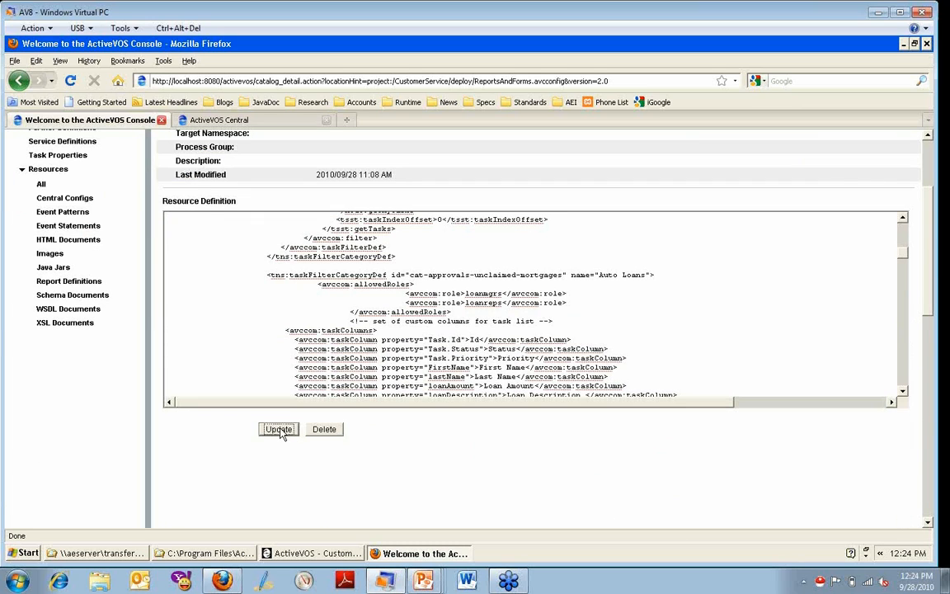
pyautogui.click(400, 285)
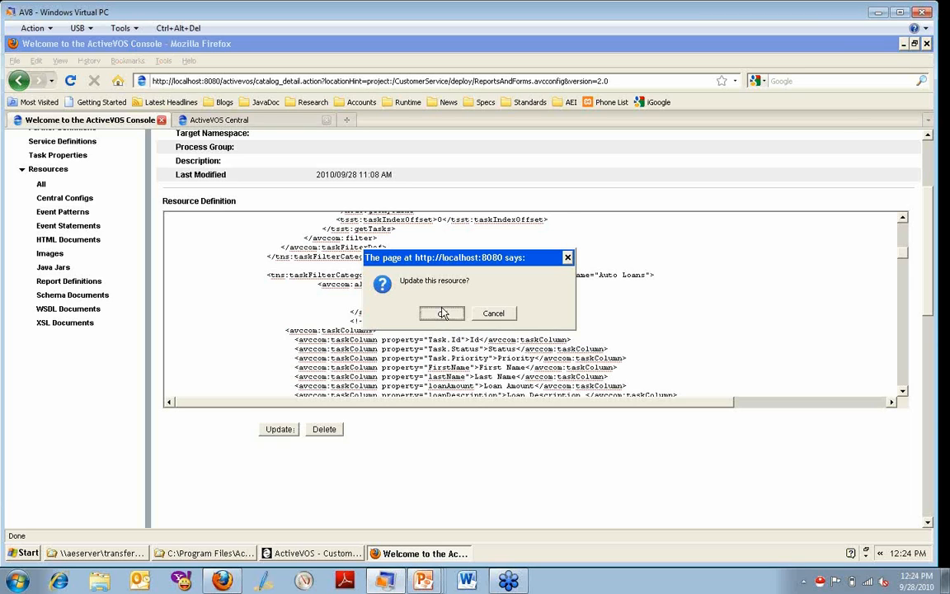
# Switch to ActiveVOS Central, log out, and log back in as loanrep1 with the account password.
pyautogui.click(262, 122)
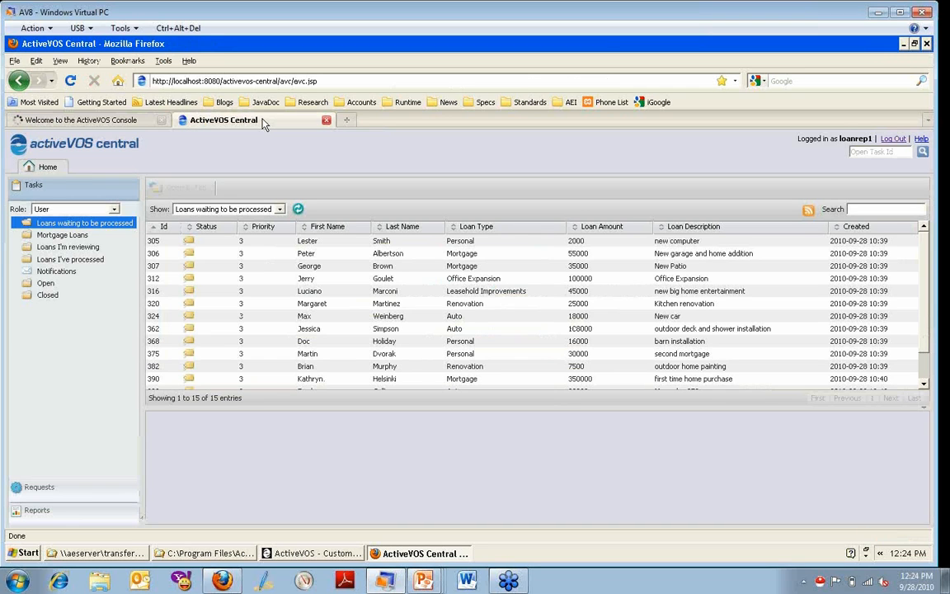
pyautogui.click(894, 139)
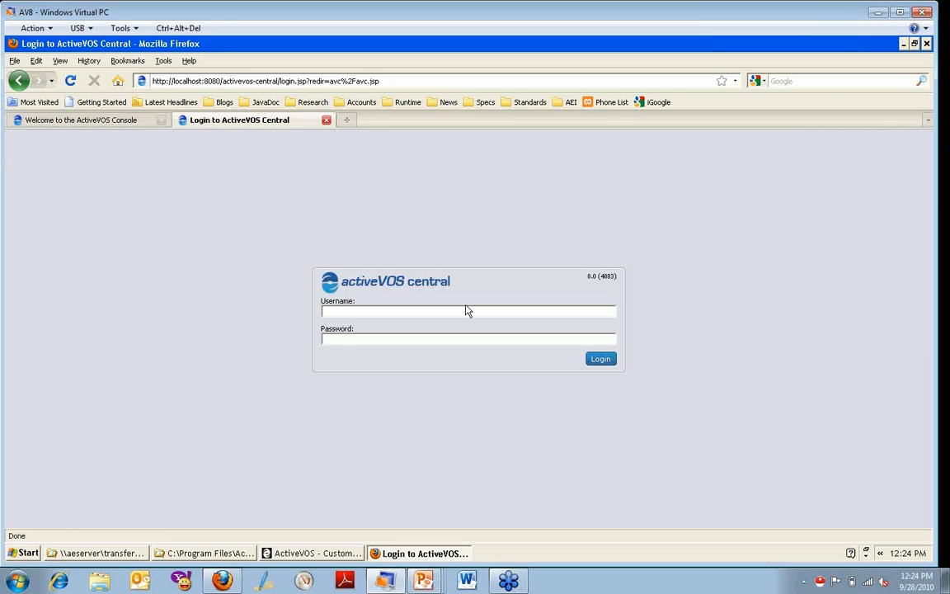
pyautogui.doubleClick(465, 310)
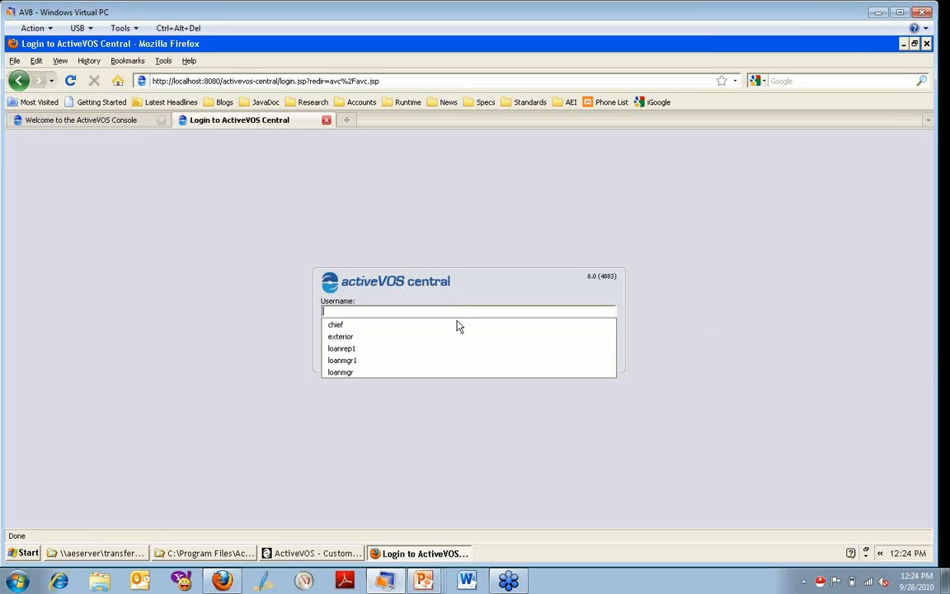
pyautogui.click(405, 348)
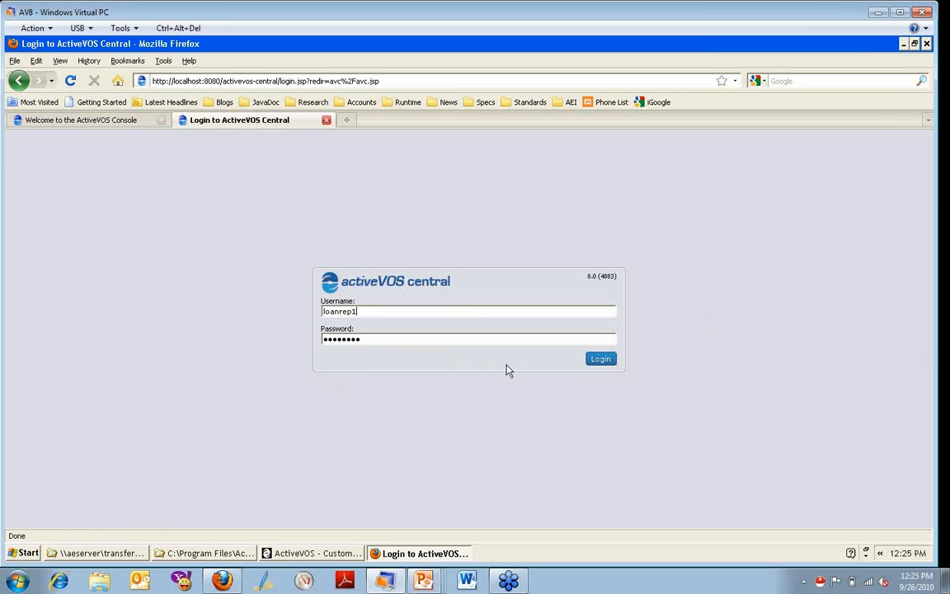
pyautogui.click(599, 359)
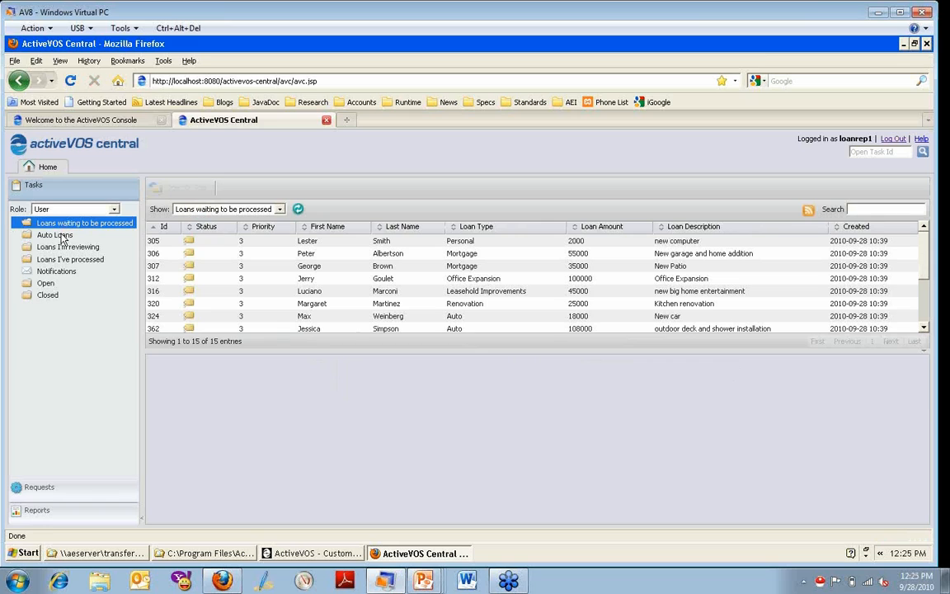
# View the Auto Loans, Loans I'm reviewing and Loans I've processed task lists.
pyautogui.click(58, 236)
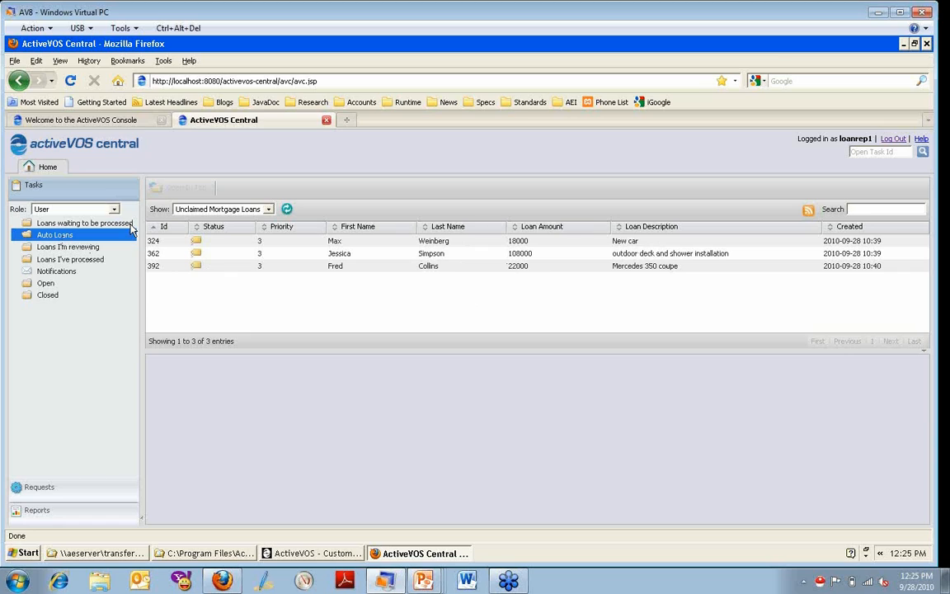
pyautogui.click(55, 248)
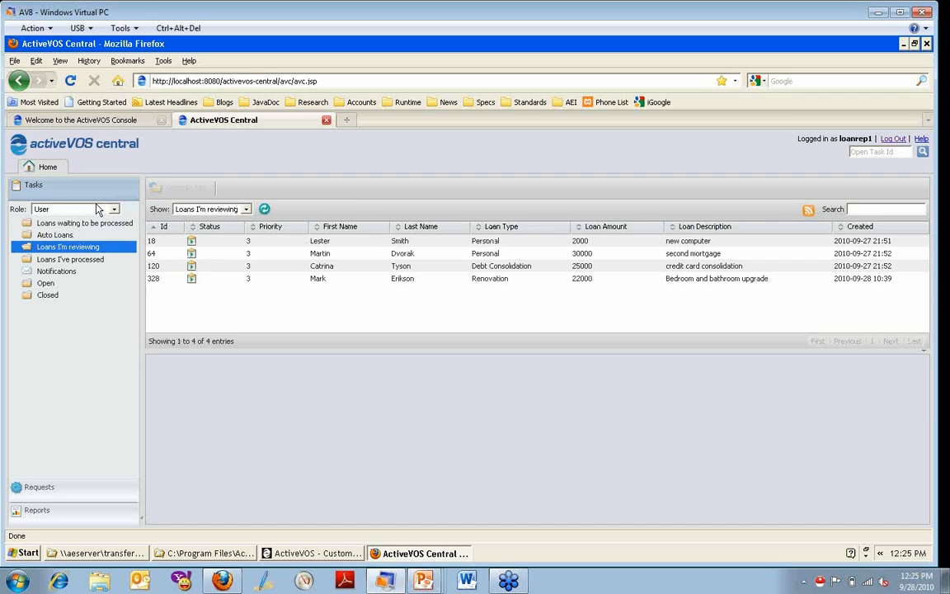
pyautogui.click(91, 261)
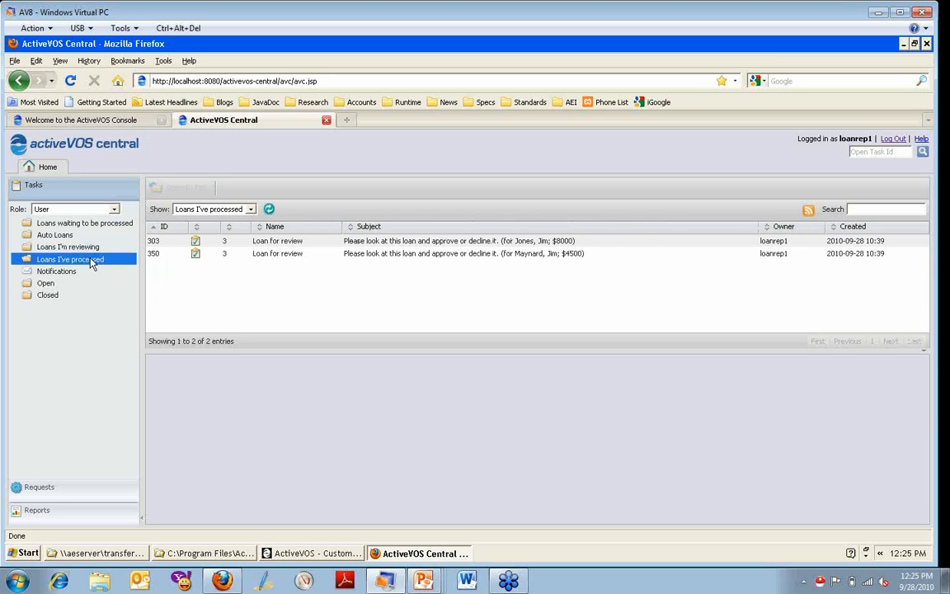
# In the Console's resource definition, examine the status and generic human role of the Loans waiting to be processed filter.
pyautogui.click(68, 121)
pyautogui.scroll(-10, 350, 356)
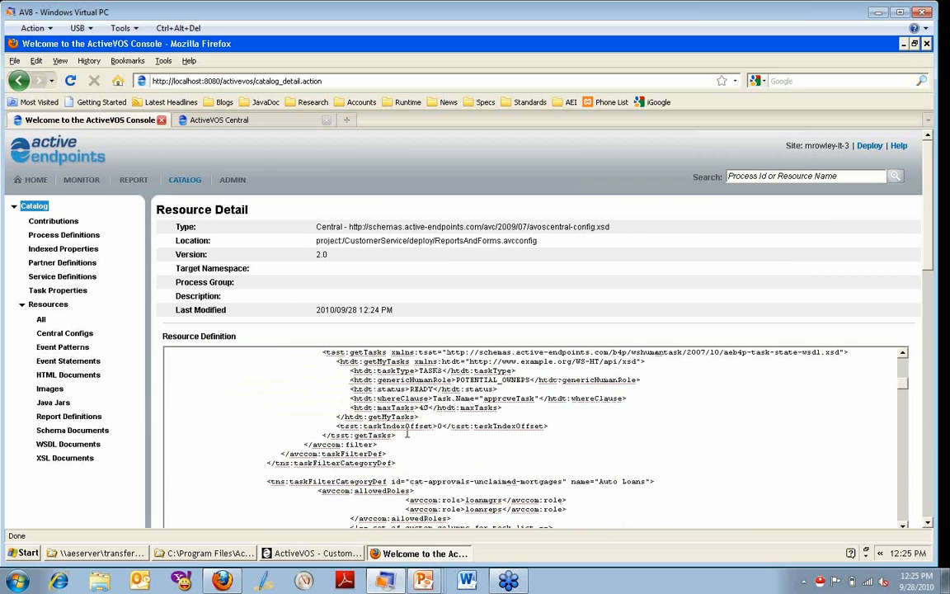
pyautogui.scroll(1, 380, 363)
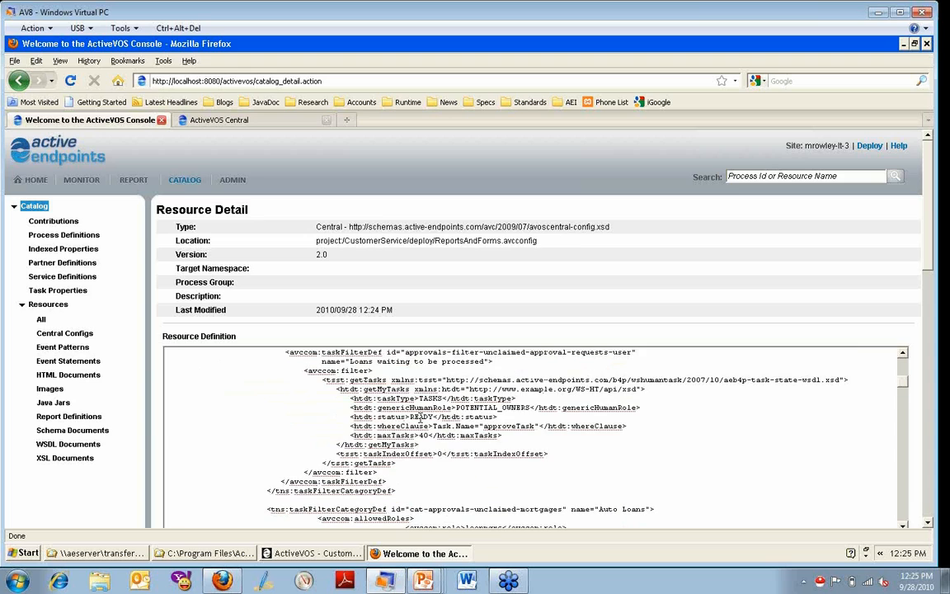
pyautogui.doubleClick(414, 417)
pyautogui.click(414, 369)
pyautogui.moveTo(456, 406); pyautogui.dragTo(529, 403)
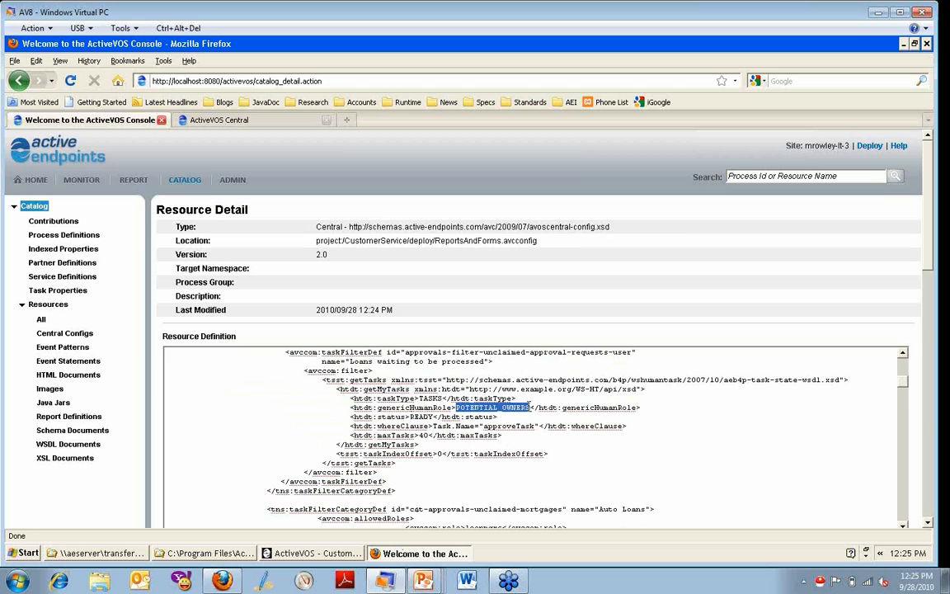